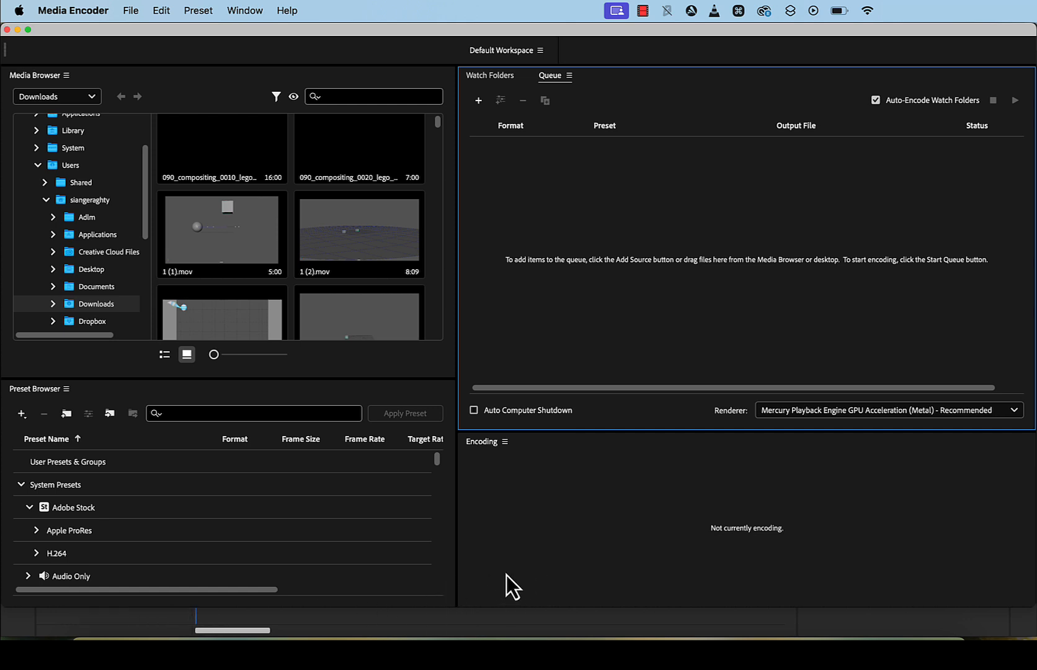
# Step: Switch to Chrome and download the large jellyfish clip from the Pexels underwater results, keeping the search type on Videos
pyautogui.click(177, 633)
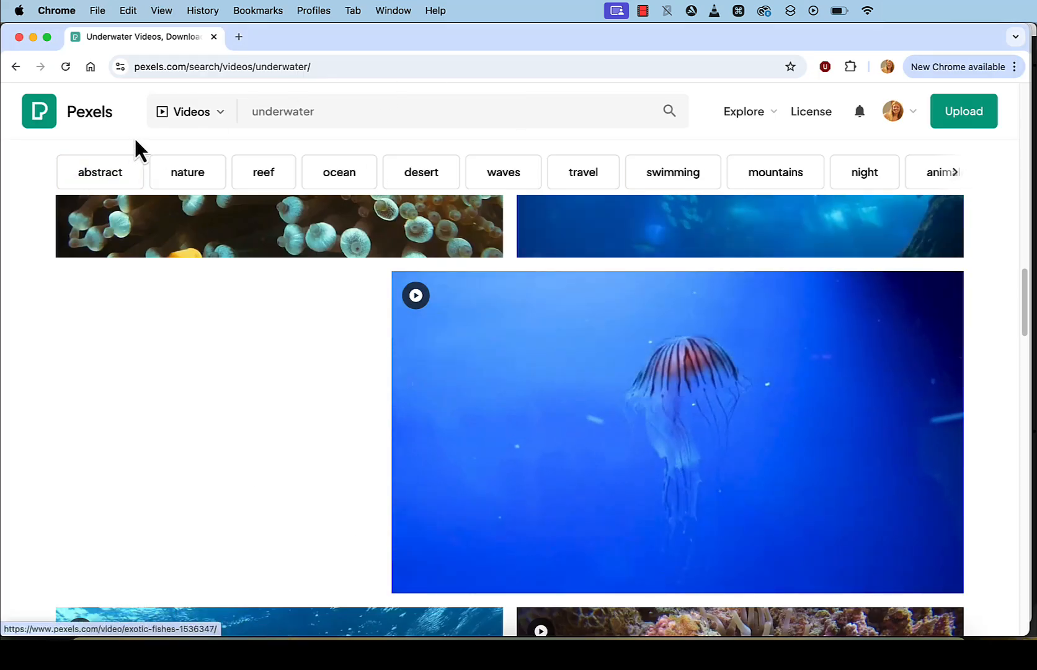
pyautogui.click(214, 113)
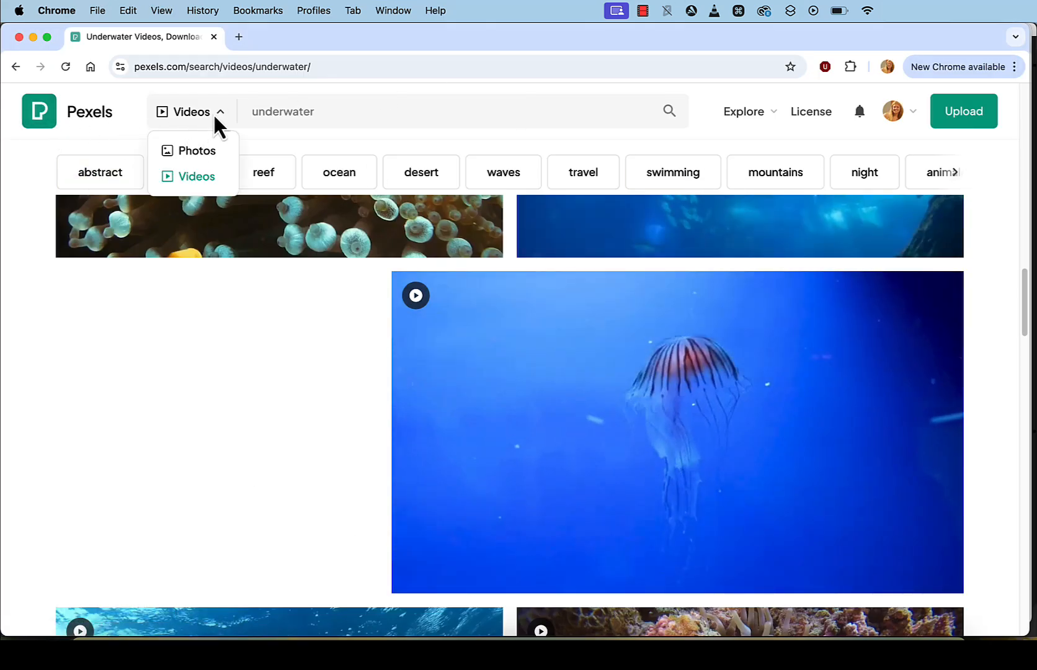
pyautogui.click(208, 179)
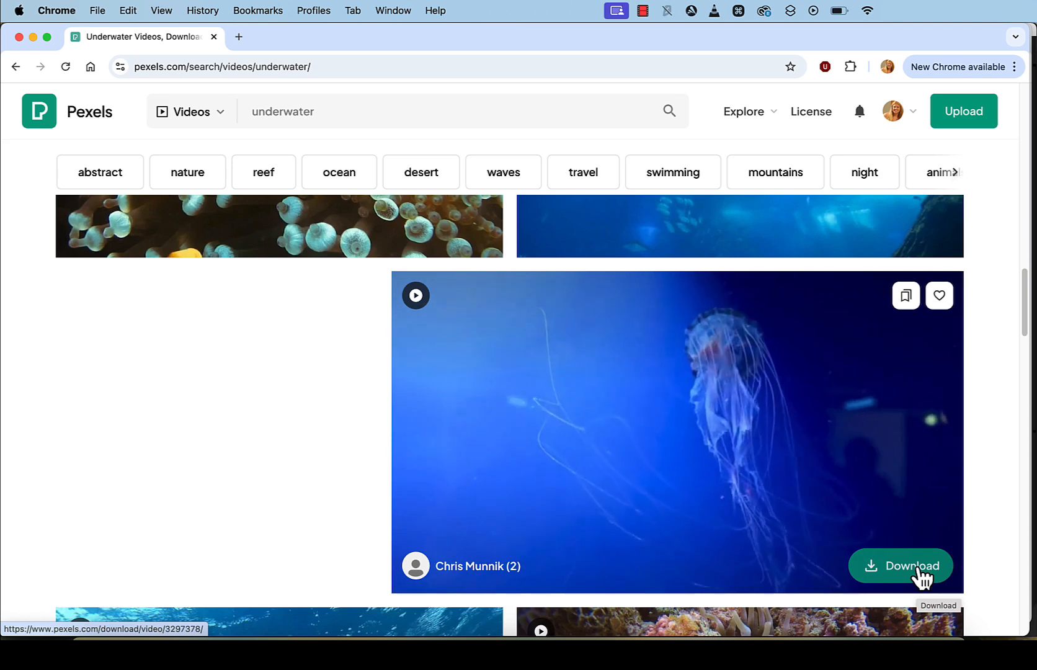
pyautogui.click(922, 575)
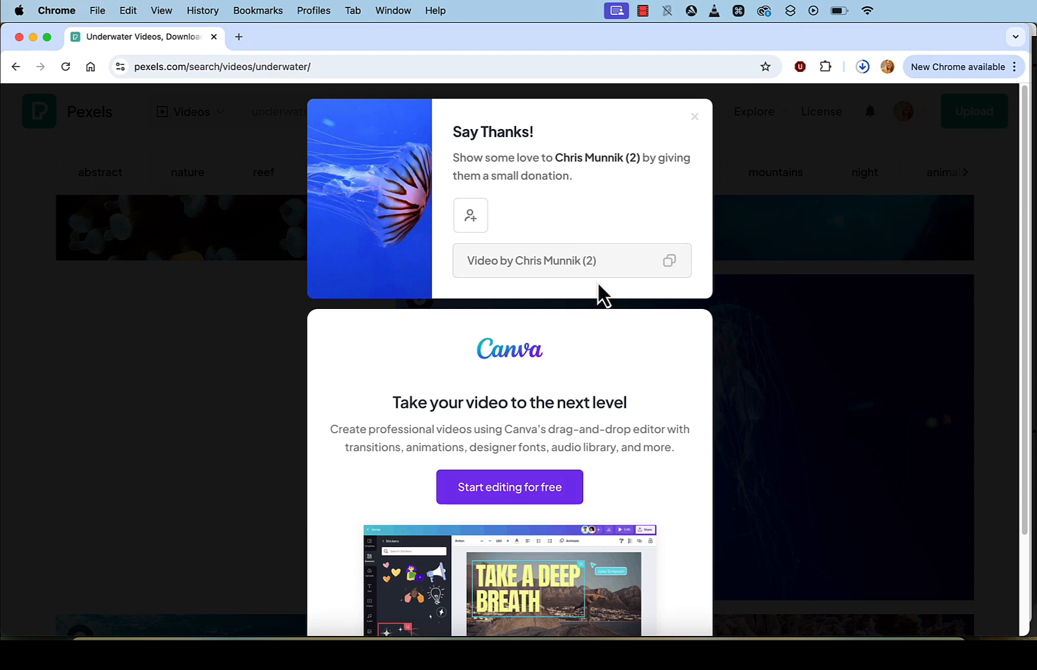
pyautogui.click(670, 273)
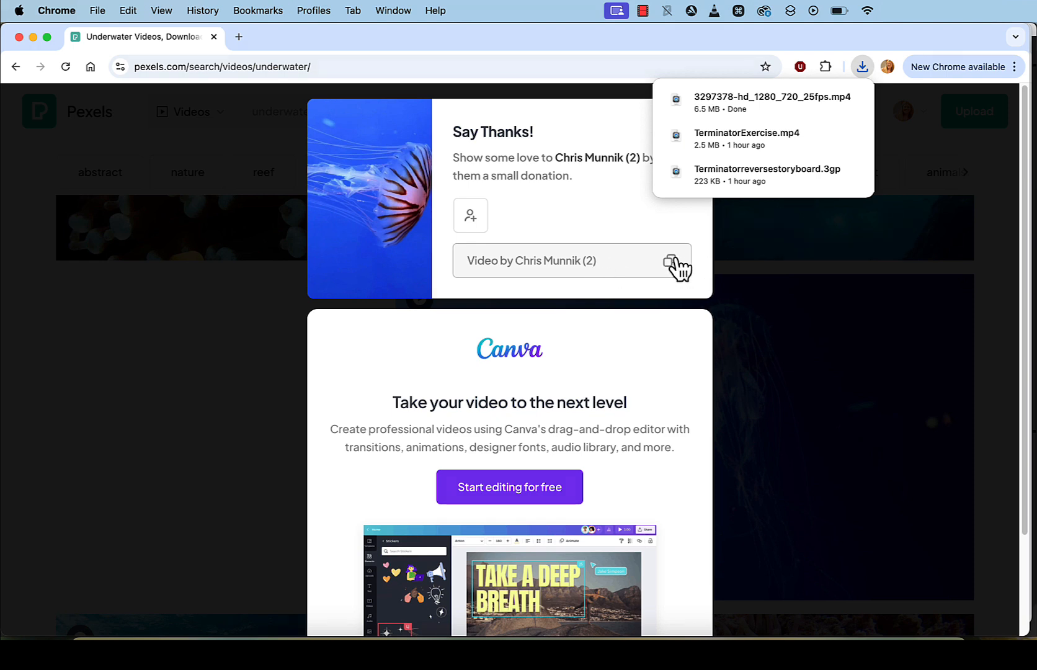
pyautogui.moveTo(772, 134)
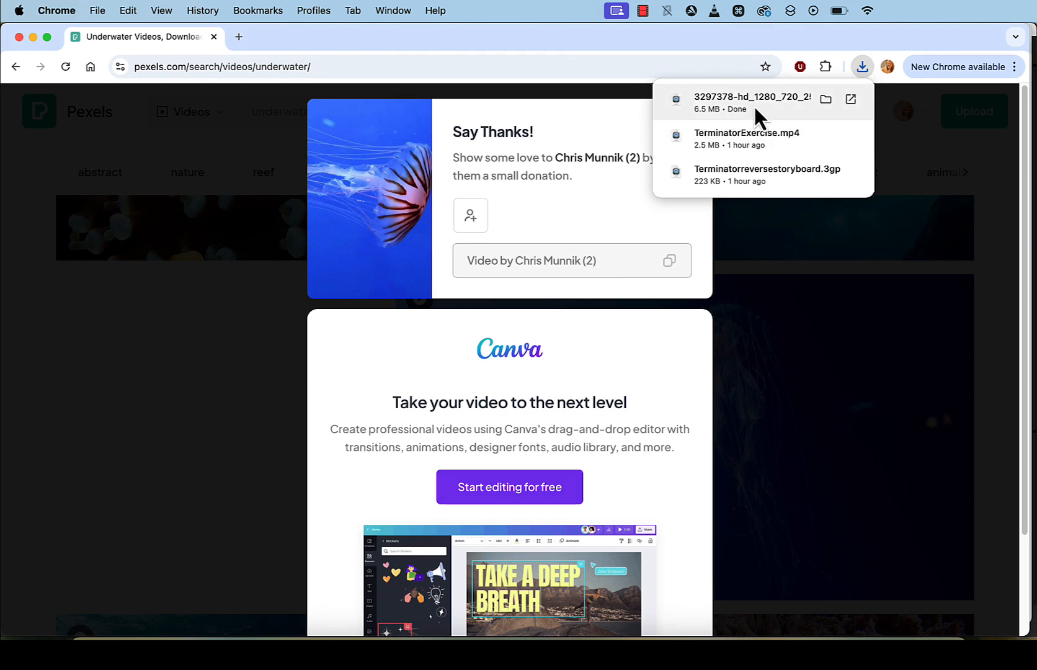
pyautogui.click(854, 532)
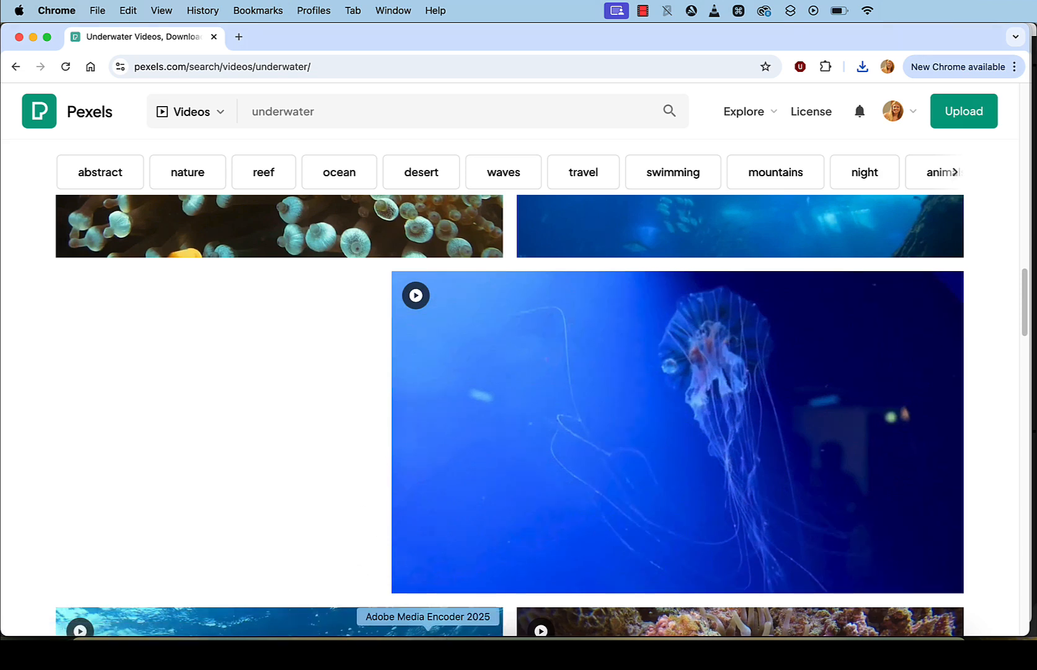
pyautogui.click(428, 633)
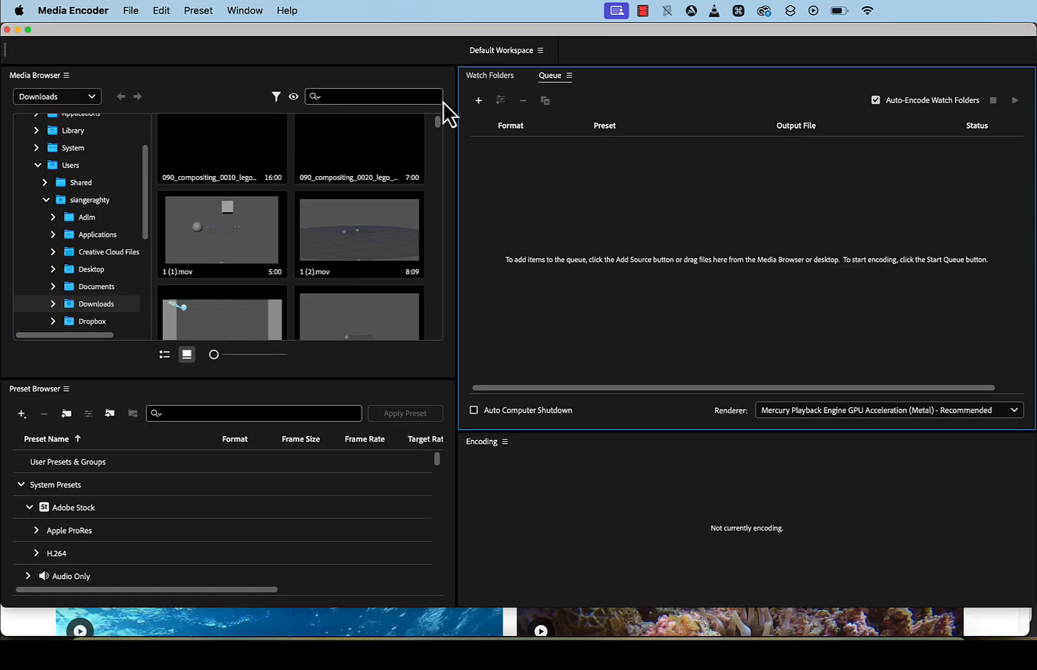
pyautogui.click(138, 12)
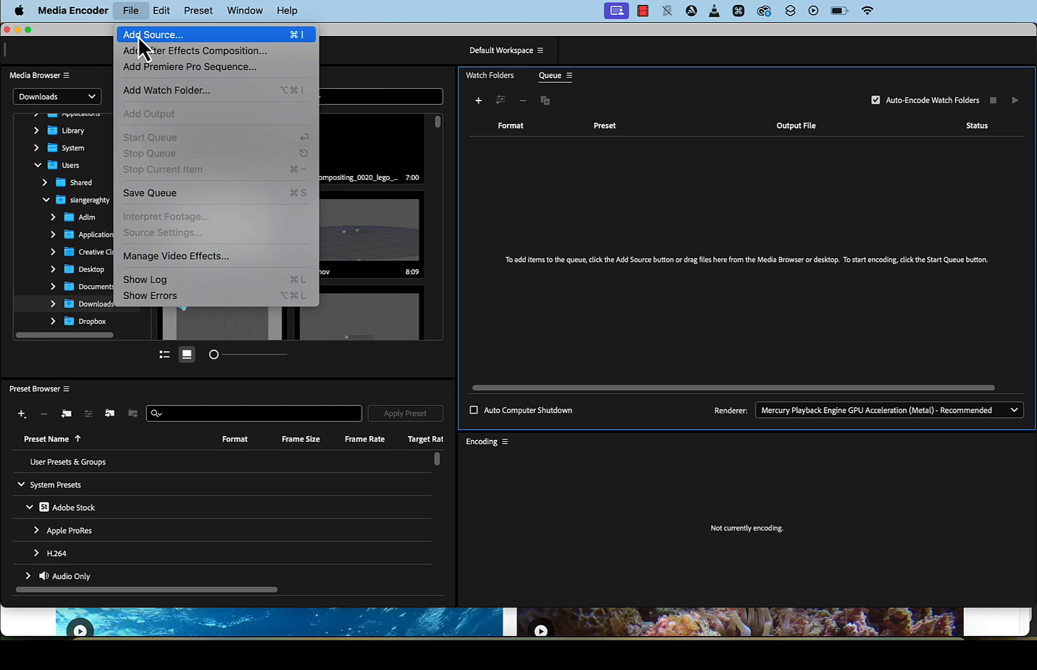
pyautogui.click(542, 233)
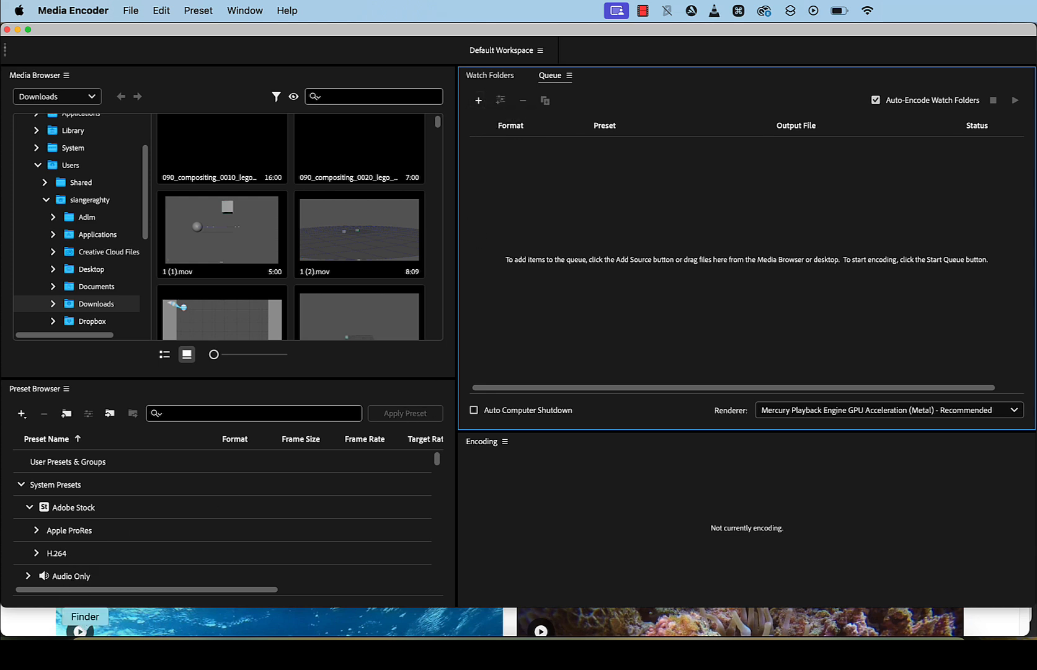
# Step: Switch to Finder and rename the MP4 in the Final Project folder to the videographer's full name followed by "pexels"
pyautogui.click(85, 645)
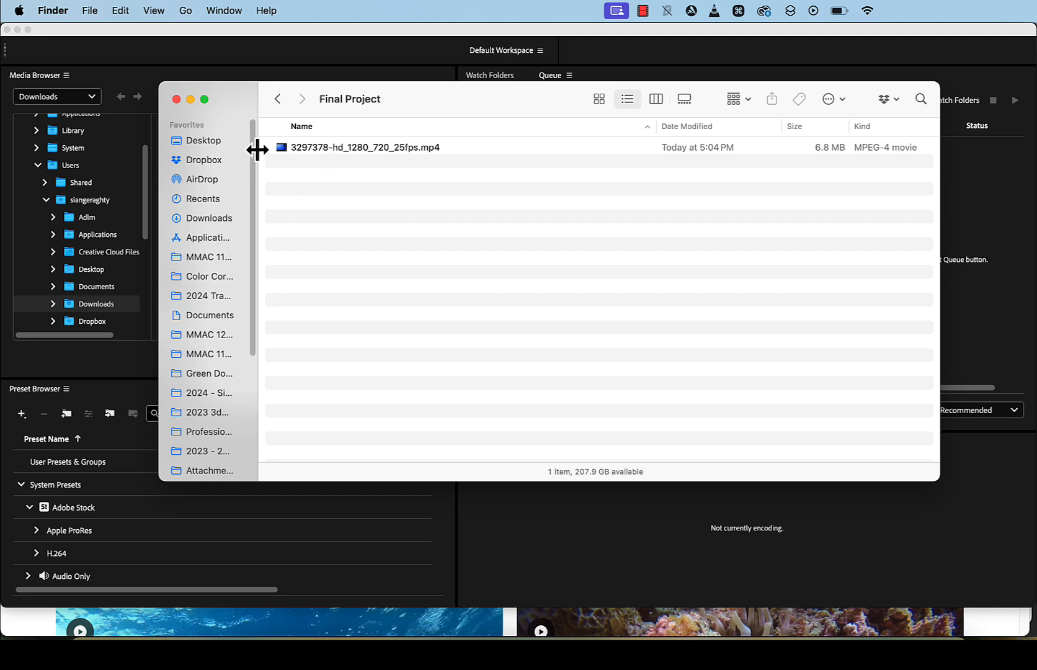
pyautogui.click(328, 147)
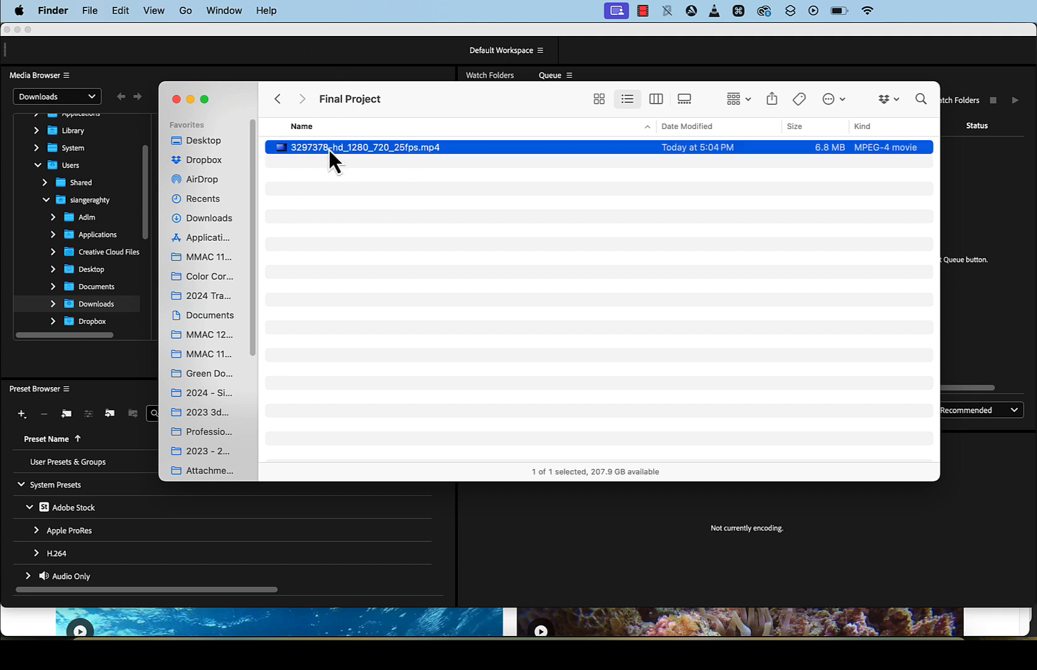
pyautogui.rightClick(328, 147)
pyautogui.click(380, 234)
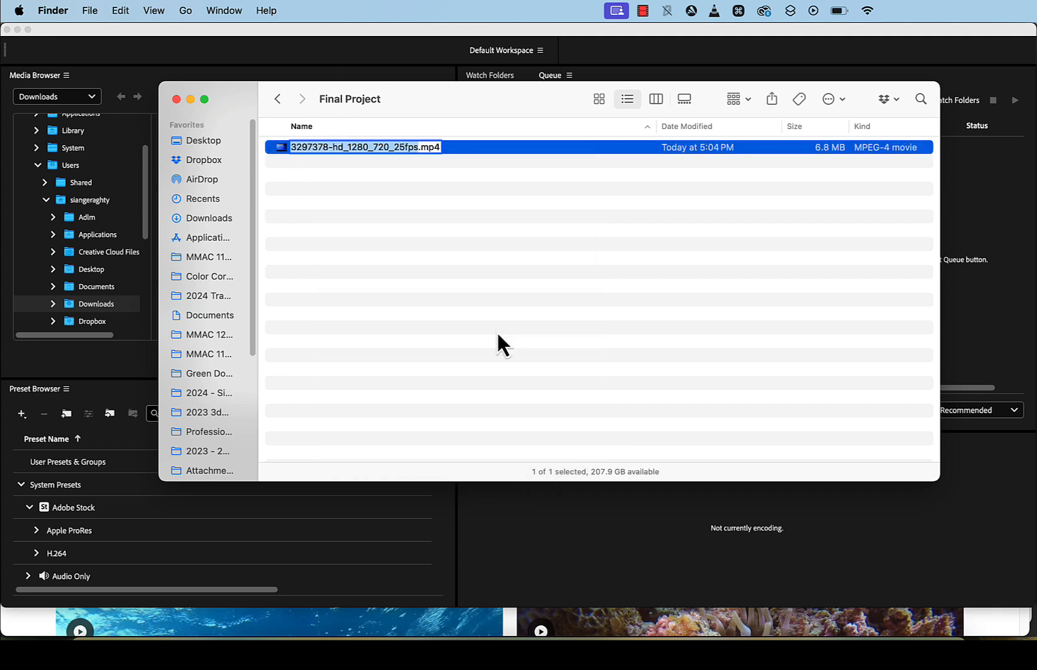
pyautogui.write('Chris M')
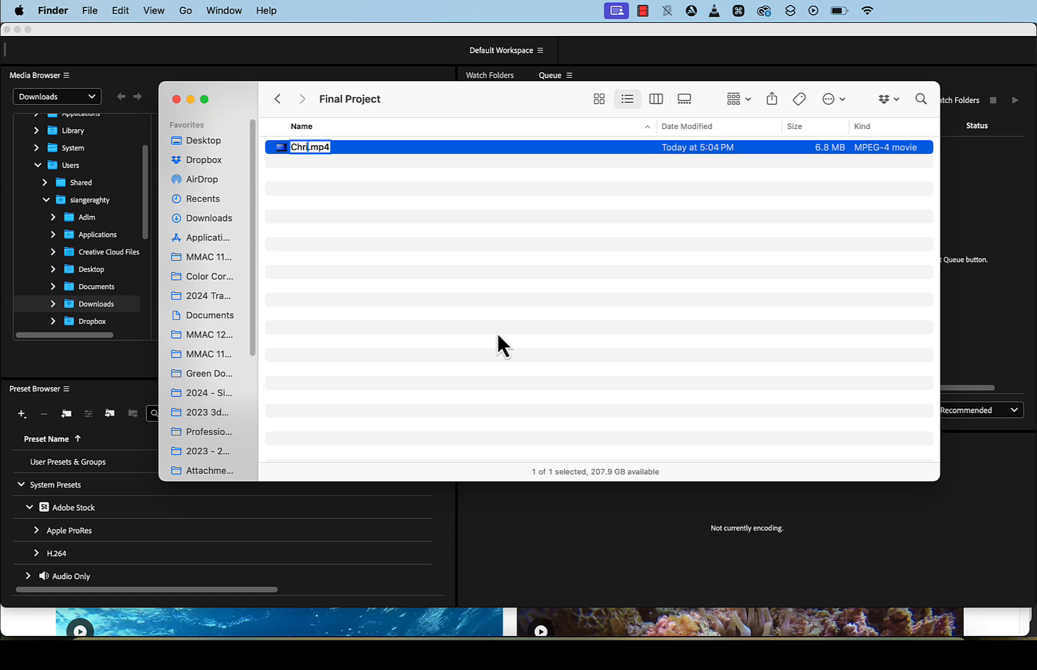
pyautogui.write('unnik')
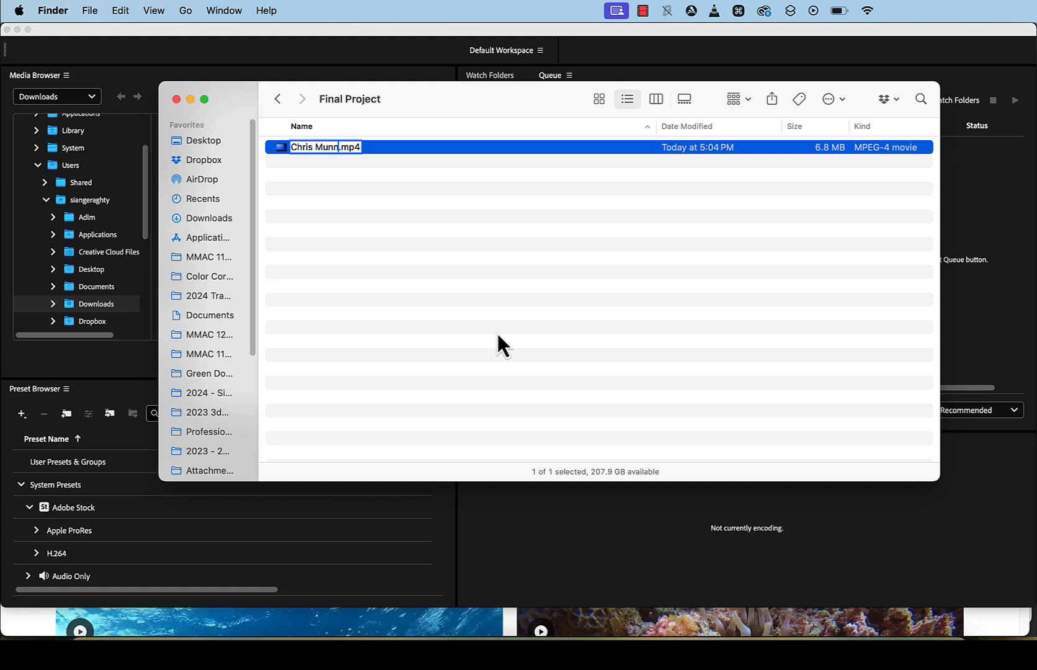
pyautogui.write(' pe')
pyautogui.write('xels')
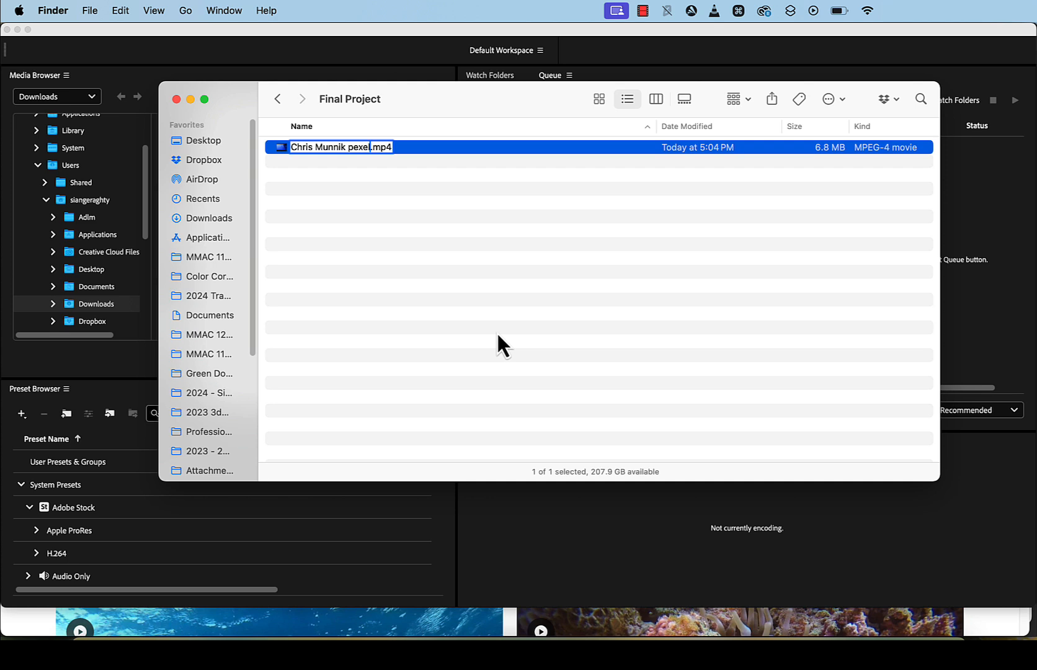
pyautogui.press('Return')
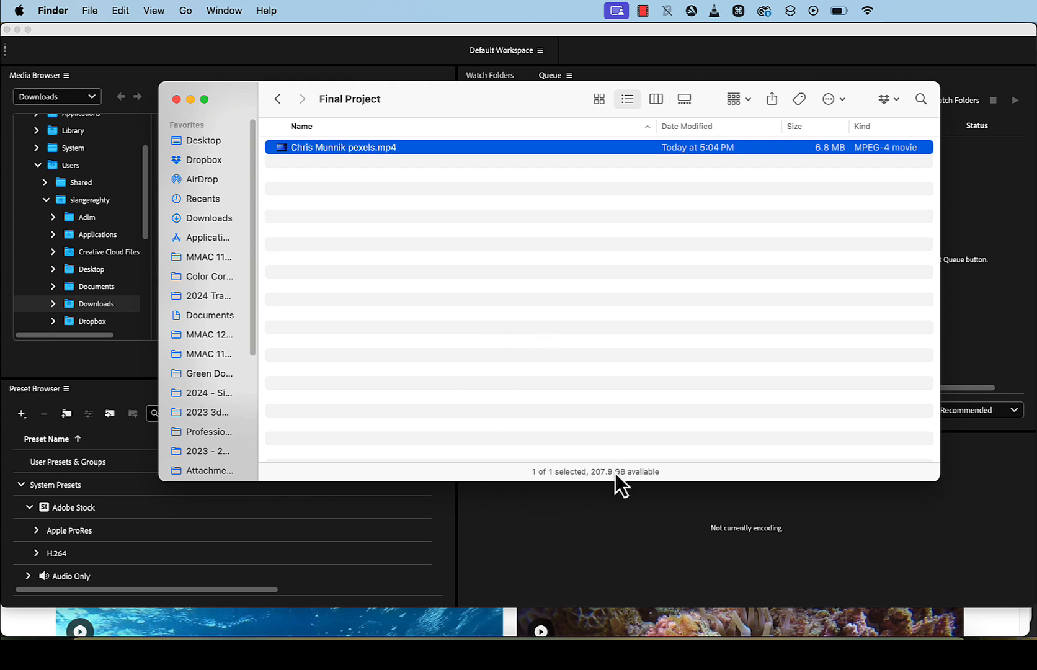
# Step: Switch to Media Encoder and add the renamed MP4 from the Final Project folder to the queue as a source
pyautogui.click(616, 523)
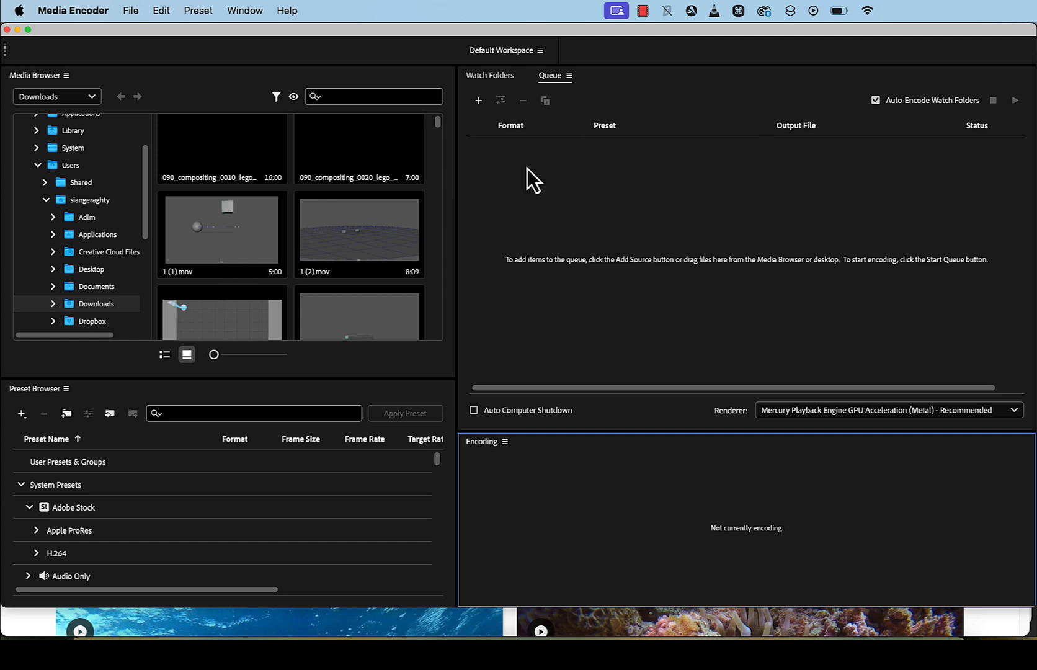
pyautogui.click(479, 101)
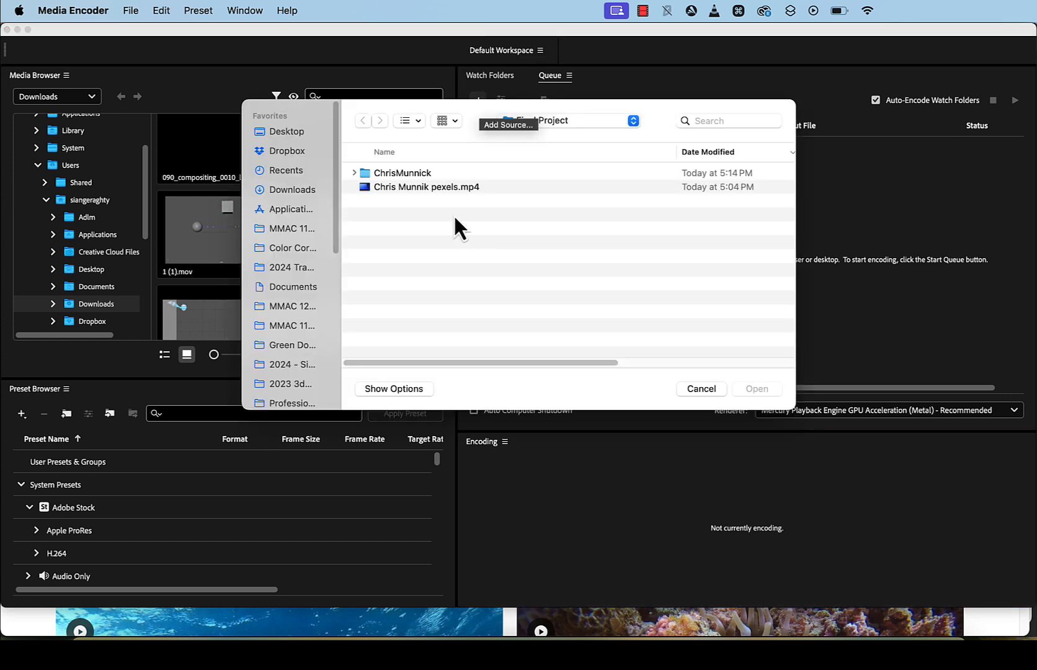
pyautogui.click(418, 189)
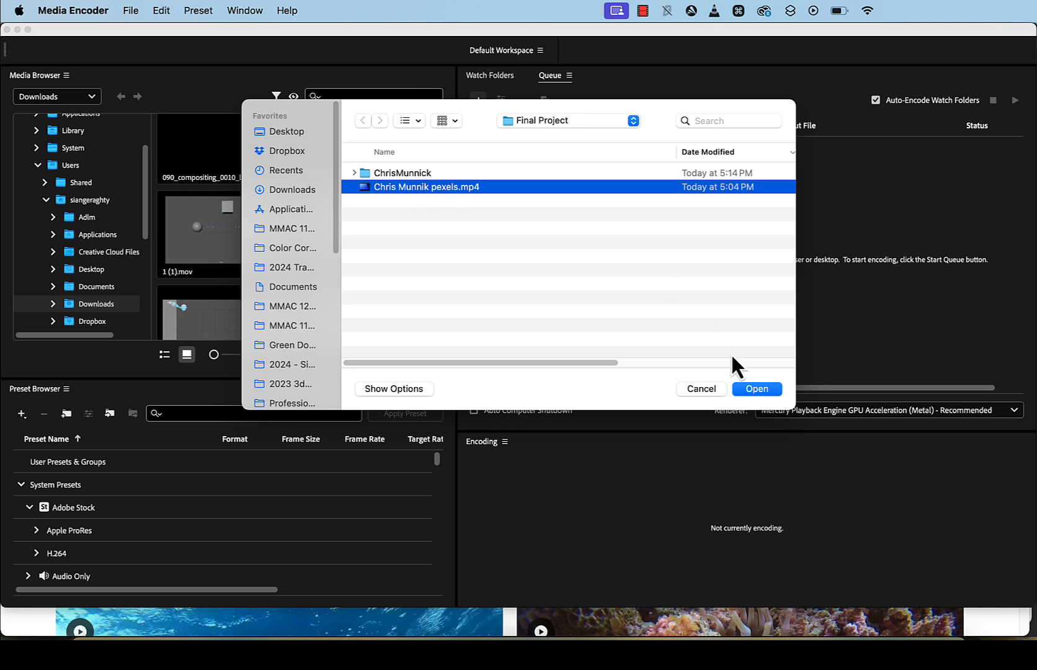
pyautogui.click(752, 391)
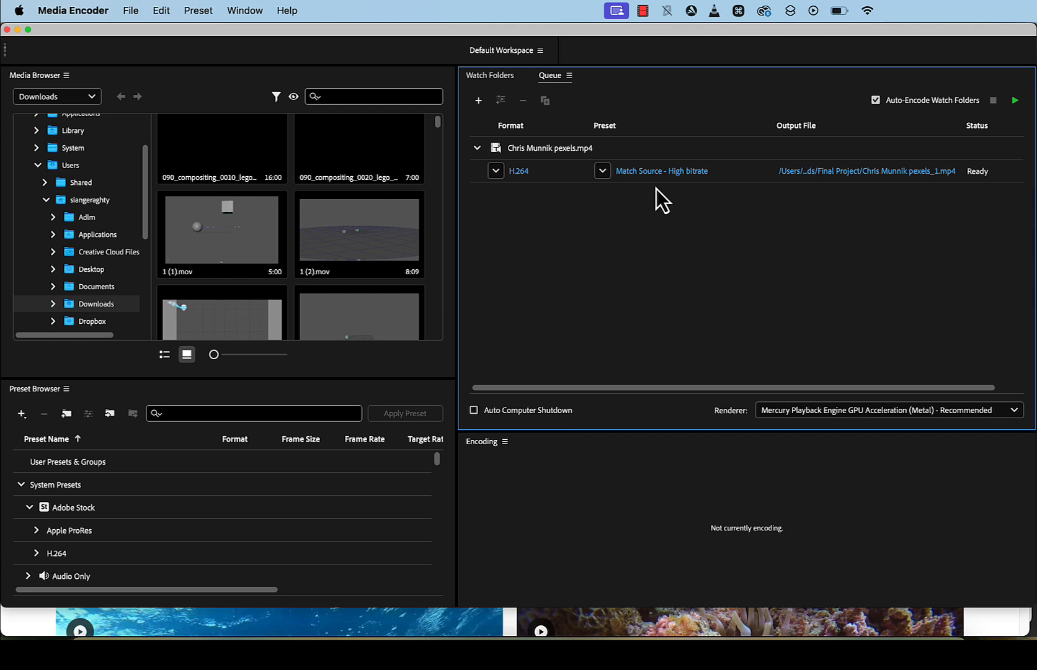
# Step: Open the queued clip's export settings and set its format to JPEG
pyautogui.click(498, 176)
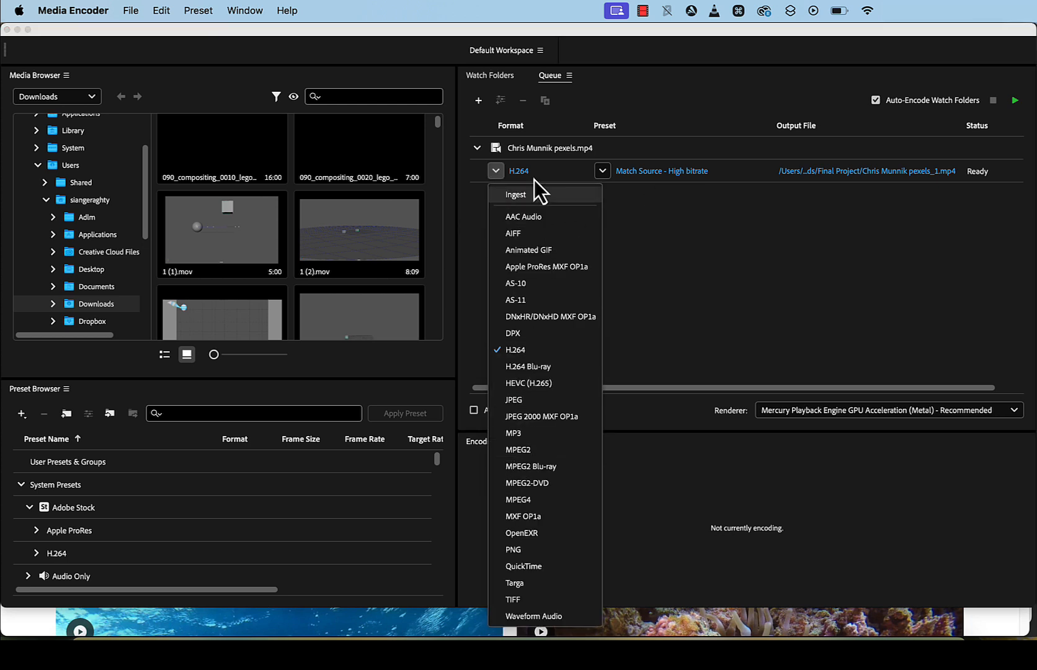
pyautogui.click(694, 266)
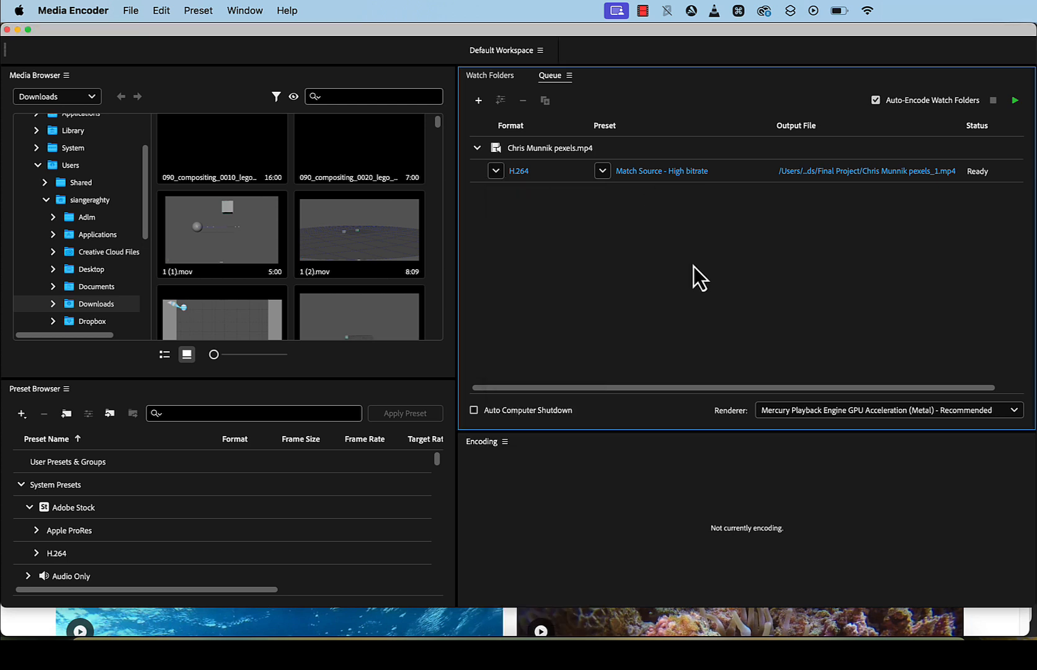
pyautogui.click(514, 171)
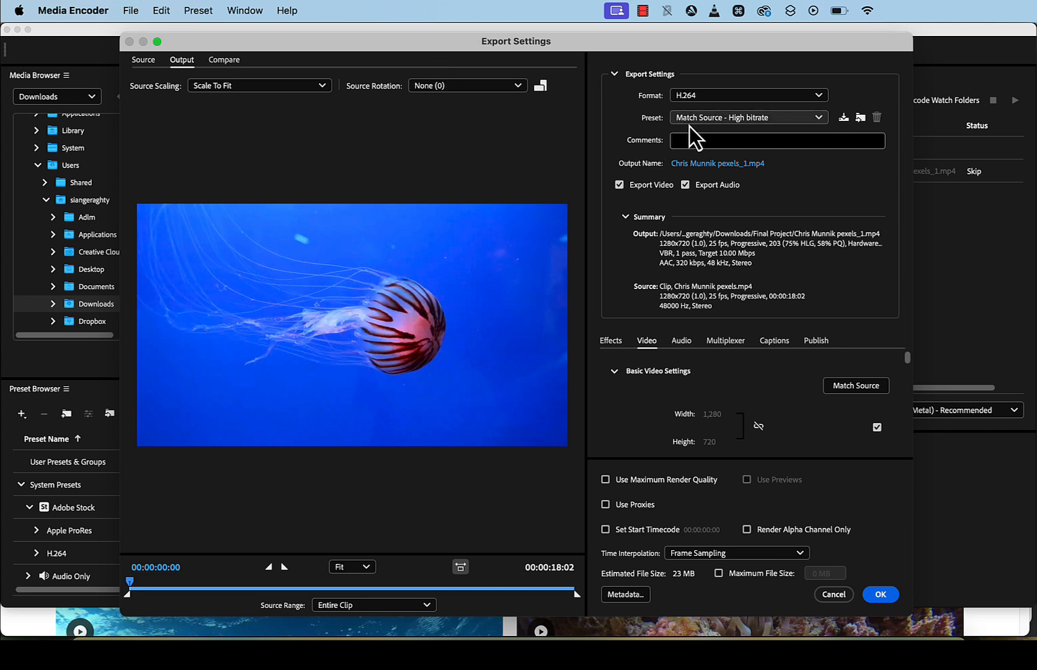
pyautogui.click(719, 100)
pyautogui.click(746, 301)
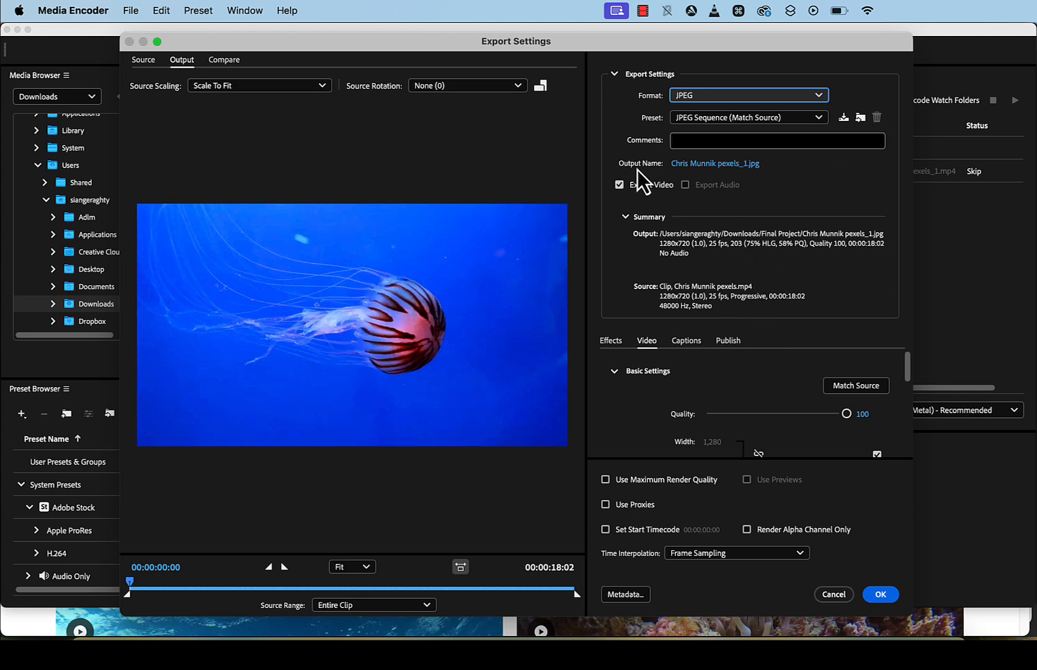
# Step: Choose the folder named after the videographer inside Final Project as the location for the JPEG output
pyautogui.click(701, 164)
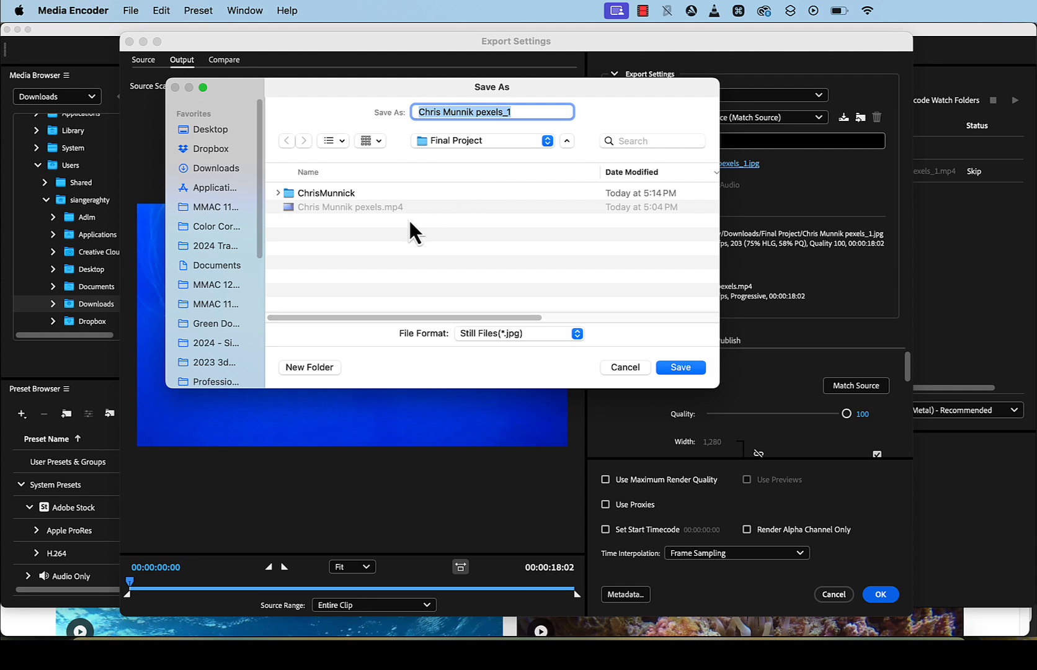
pyautogui.doubleClick(339, 192)
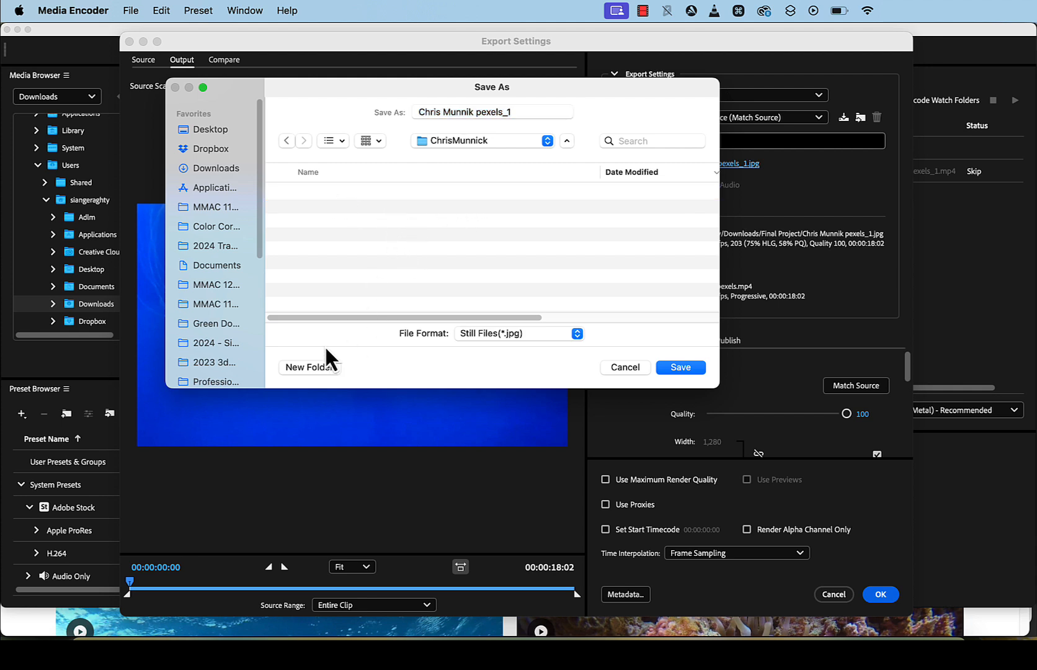
pyautogui.click(320, 366)
pyautogui.write('Chris')
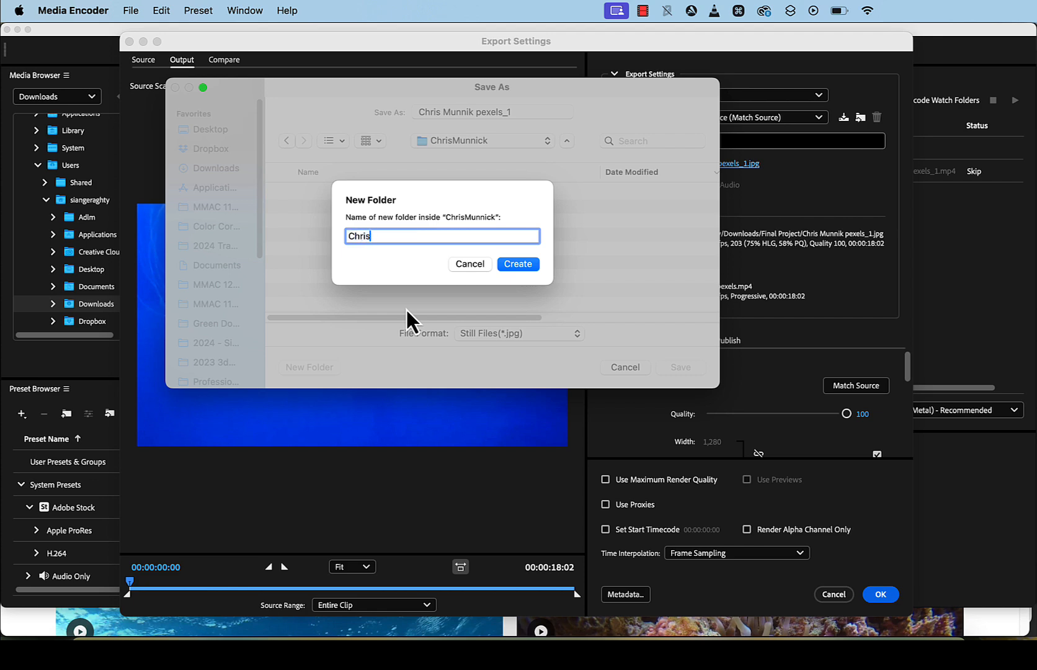
pyautogui.press('Escape')
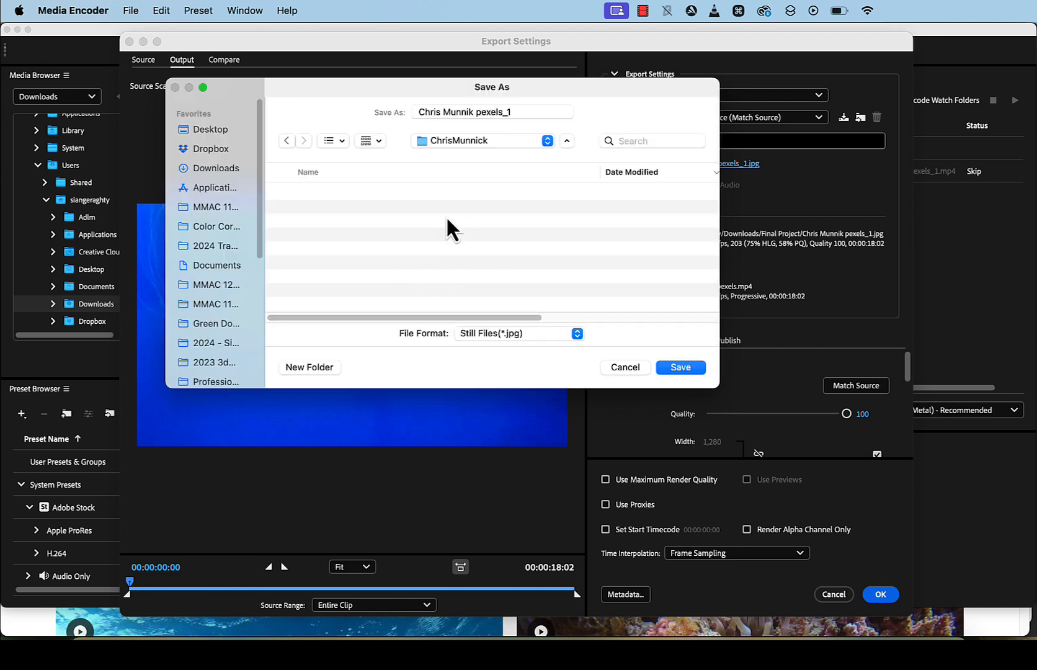
# Step: Name the JPEG output with the videographer's full name, without a space, and save the output name
pyautogui.moveTo(518, 118); pyautogui.dragTo(366, 112)
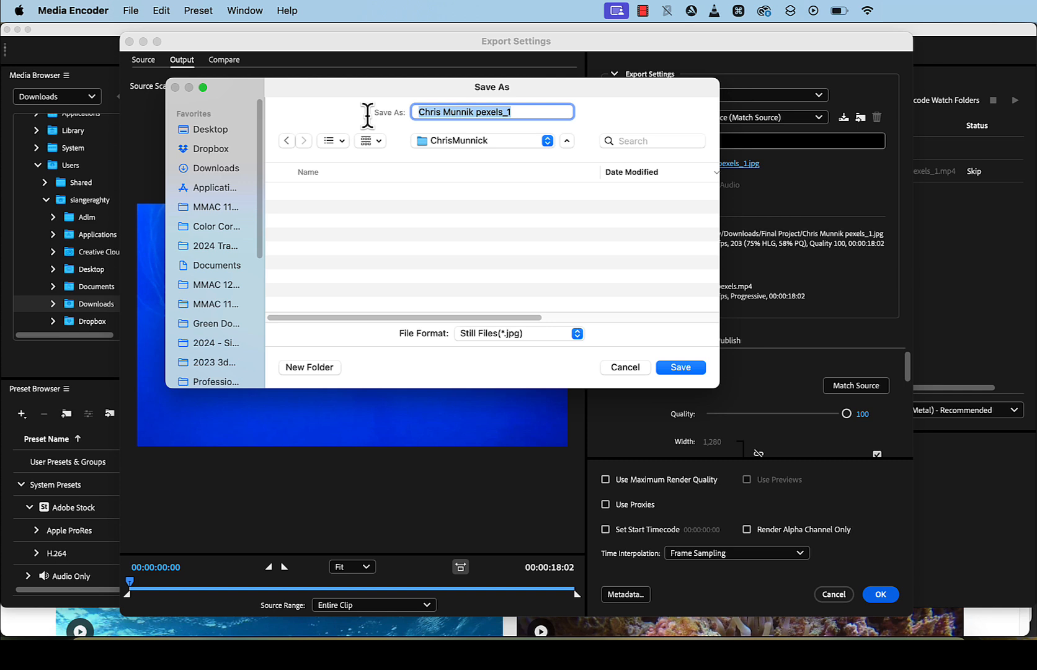
pyautogui.write('Chris')
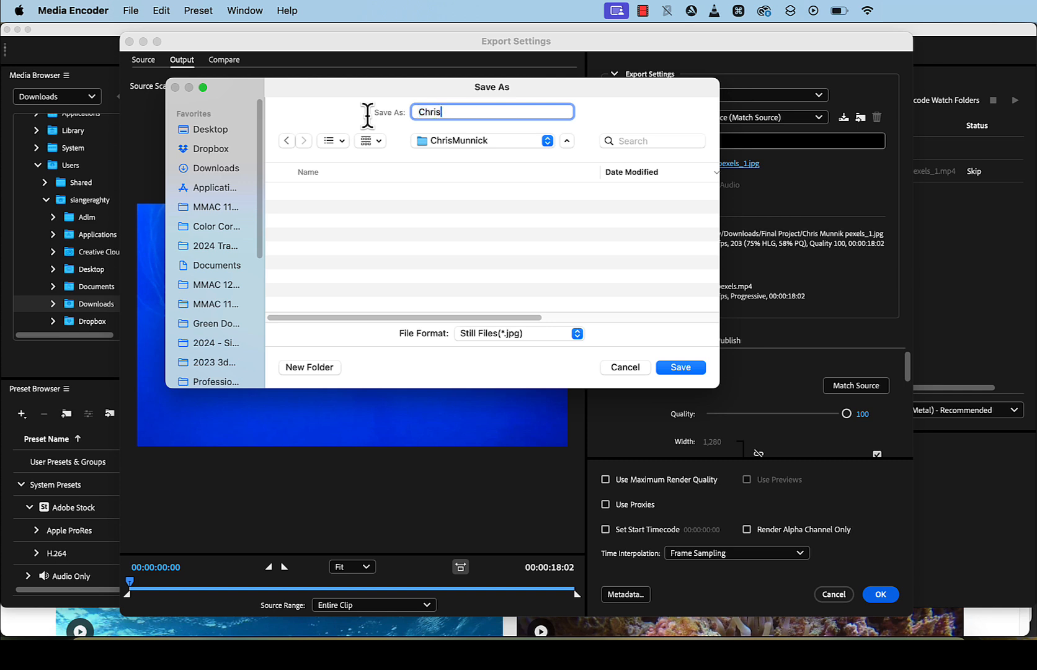
pyautogui.write('Munnick')
pyautogui.click(680, 367)
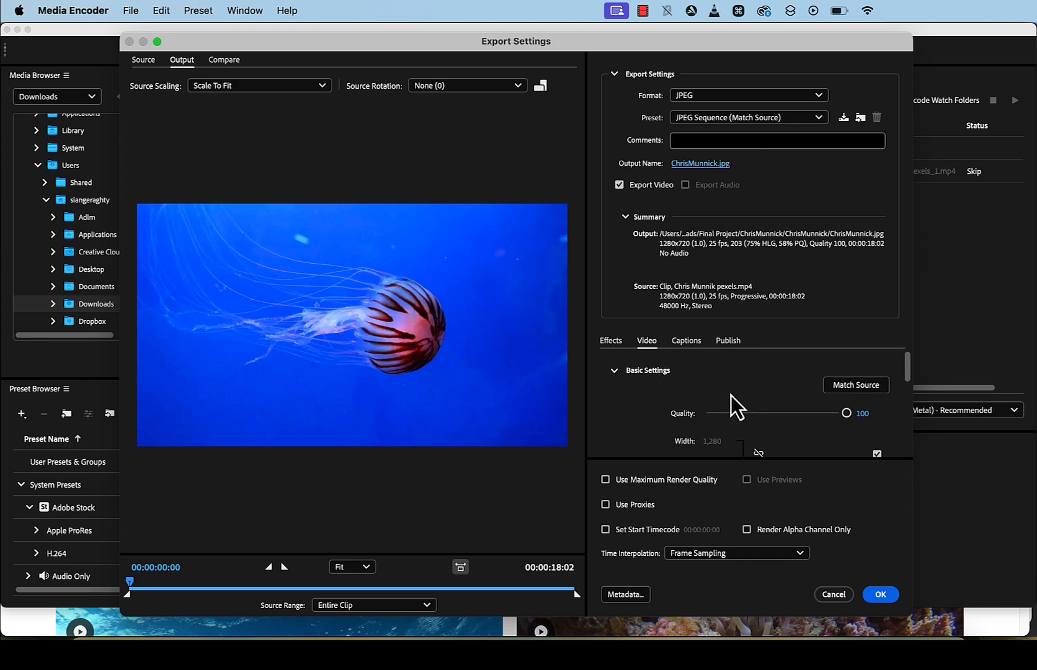
# Step: Unlink the JPEG sequence's frame rate from the source and set it to 12 fps
pyautogui.moveTo(905, 370); pyautogui.dragTo(903, 416)
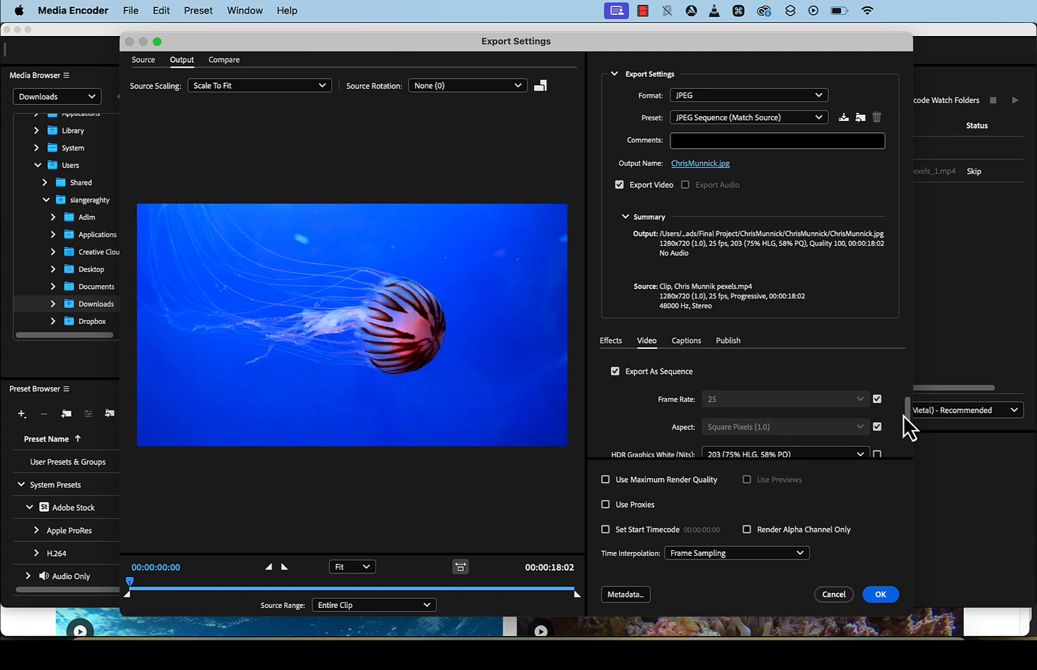
pyautogui.click(876, 400)
pyautogui.click(861, 403)
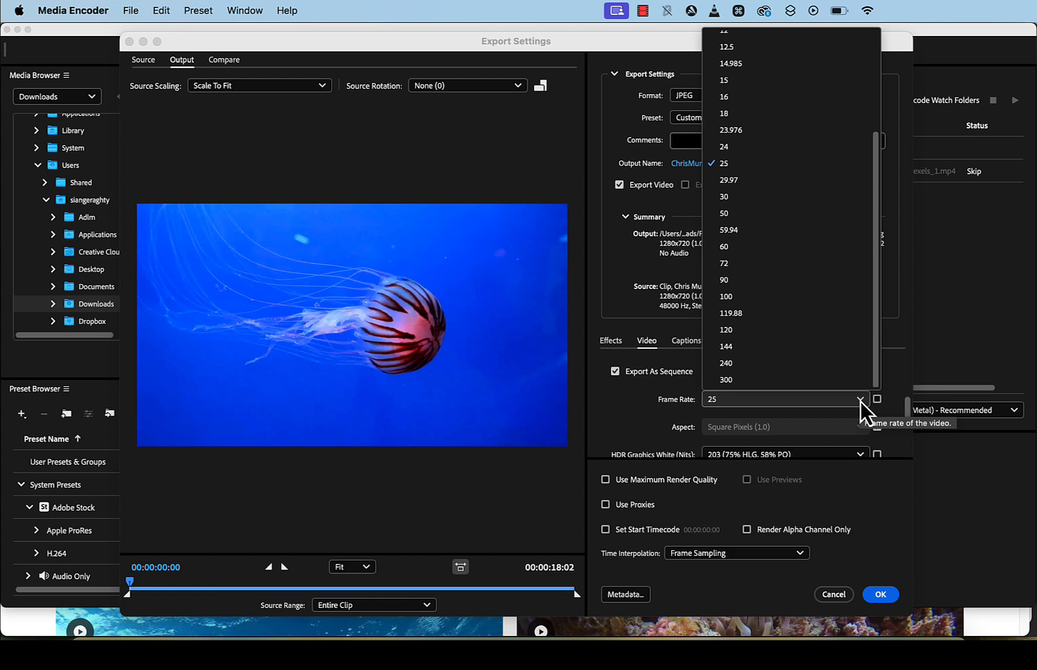
pyautogui.moveTo(876, 275); pyautogui.dragTo(860, 149)
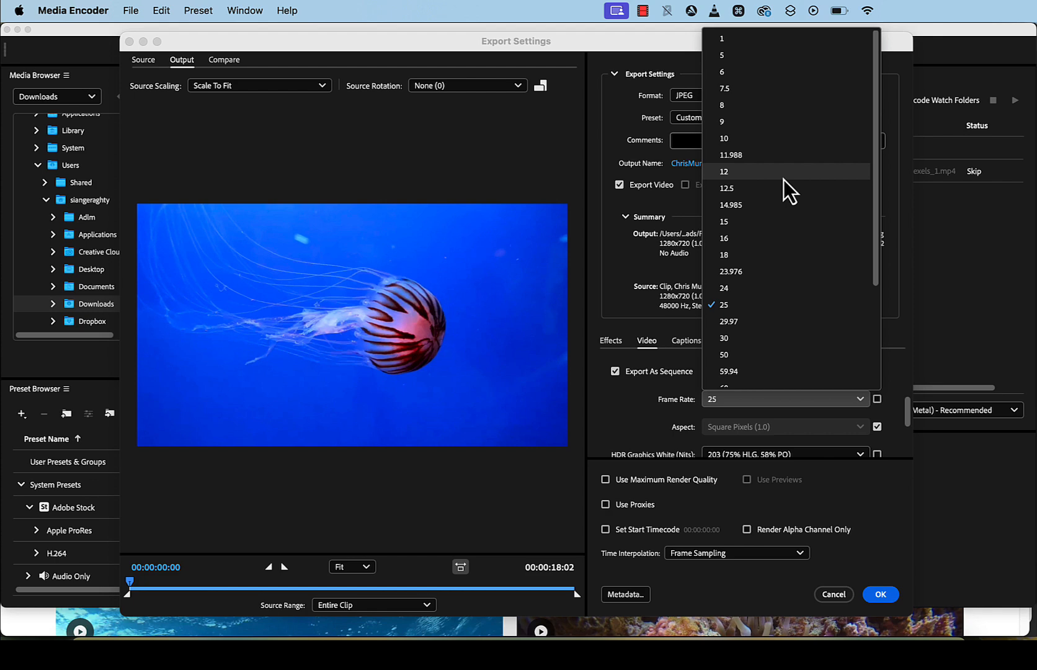
pyautogui.click(743, 173)
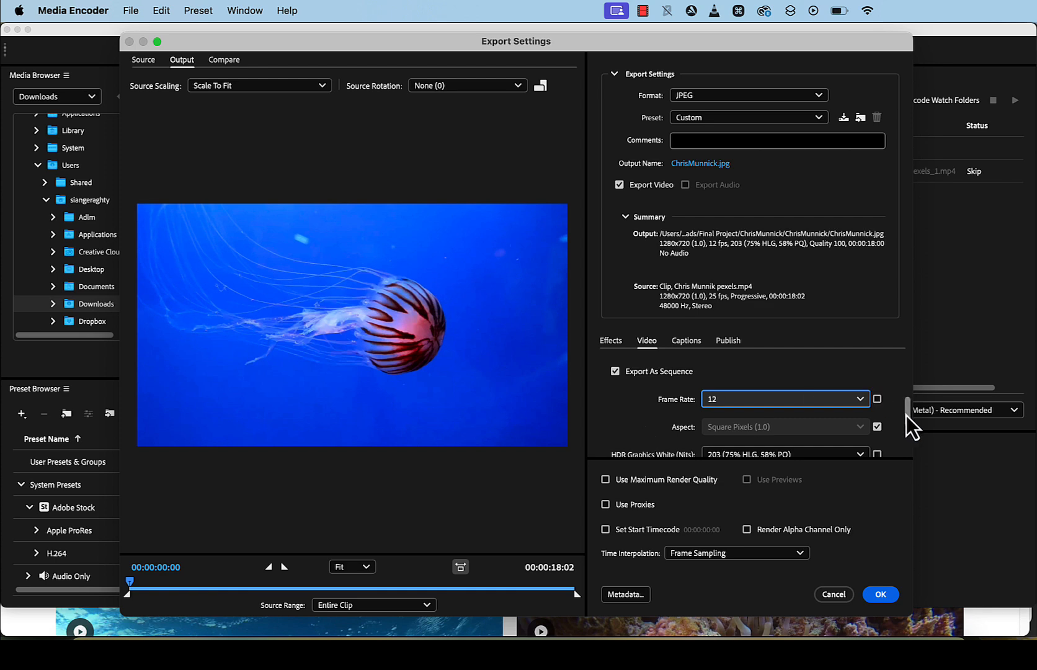
# Step: Trim both ends of the clip's source range to about 00:00:14:15, accept the export settings, and start encoding the queue
pyautogui.moveTo(906, 415); pyautogui.dragTo(903, 445)
pyautogui.scroll(3, 905, 437)
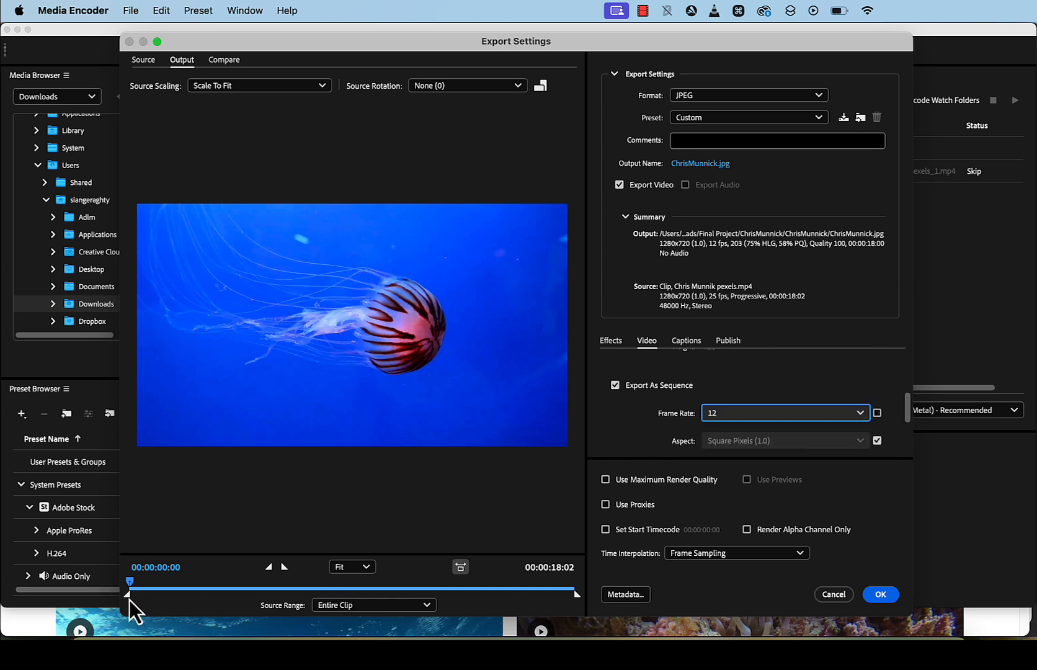
pyautogui.moveTo(129, 600); pyautogui.dragTo(174, 600)
pyautogui.moveTo(572, 595); pyautogui.dragTo(539, 599)
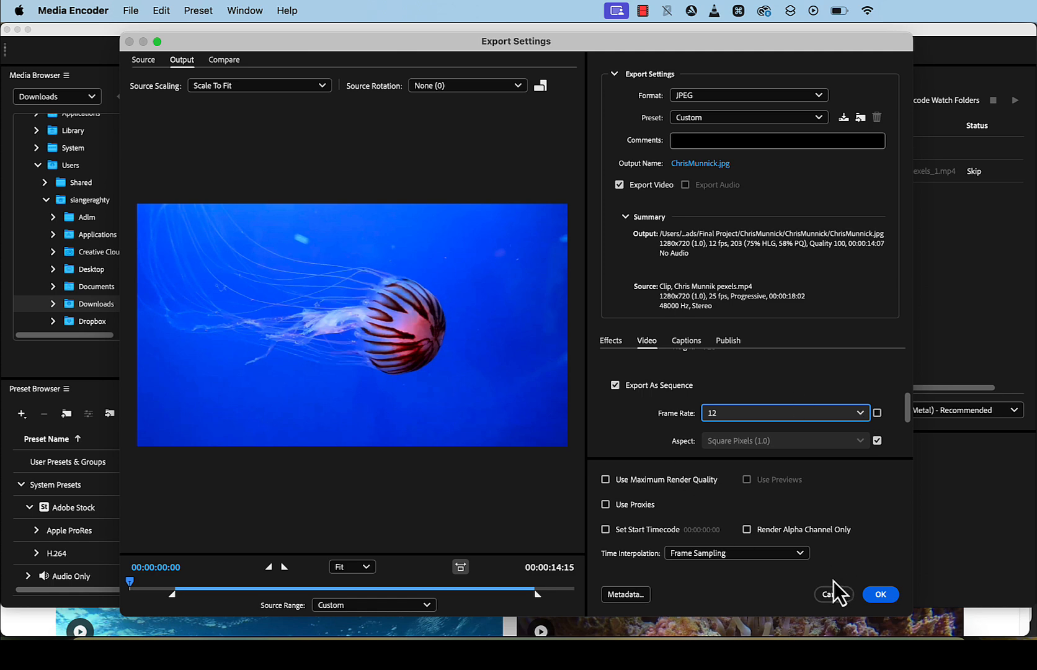
pyautogui.click(879, 595)
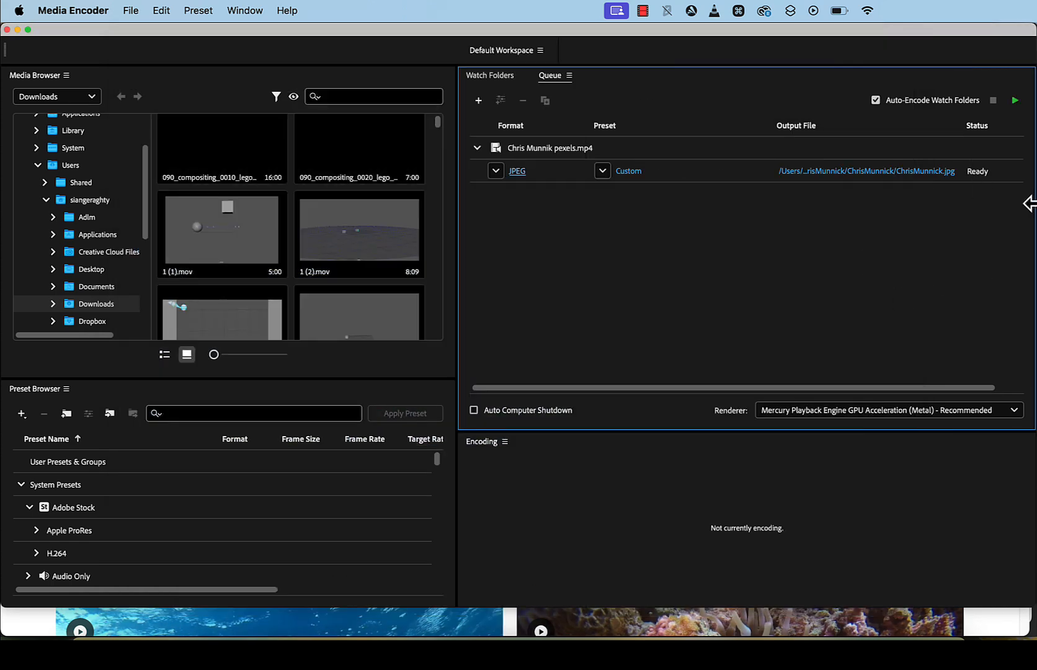
pyautogui.click(1015, 103)
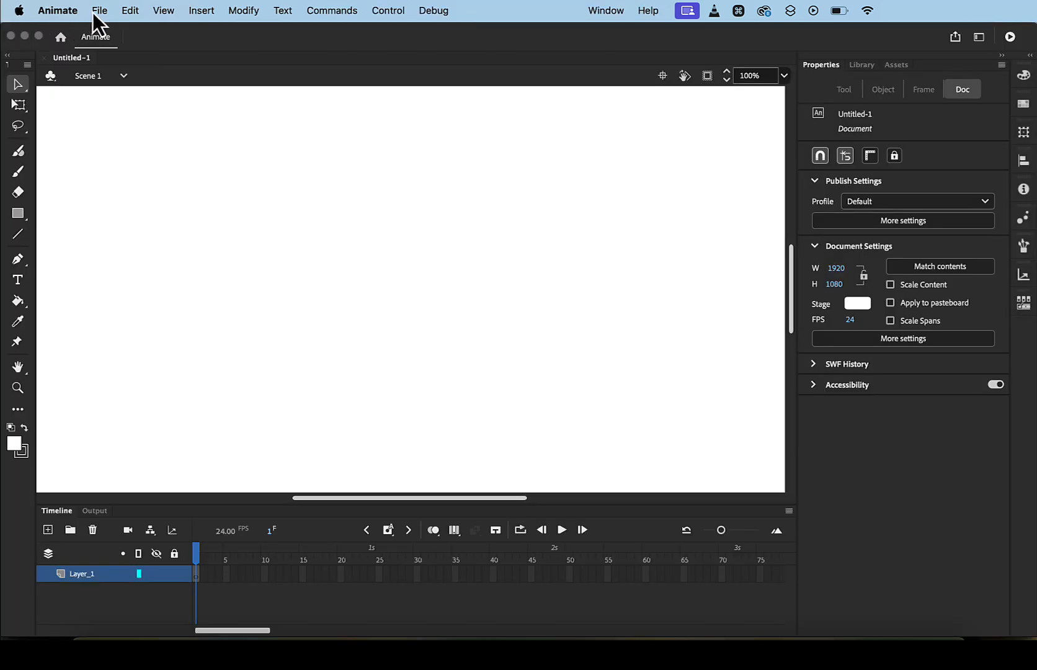
# Step: Switch to Animate and import the exported JPEG sequence to the stage, choosing its 000 image and including all images in the sequence
pyautogui.click(96, 11)
pyautogui.moveTo(196, 237)
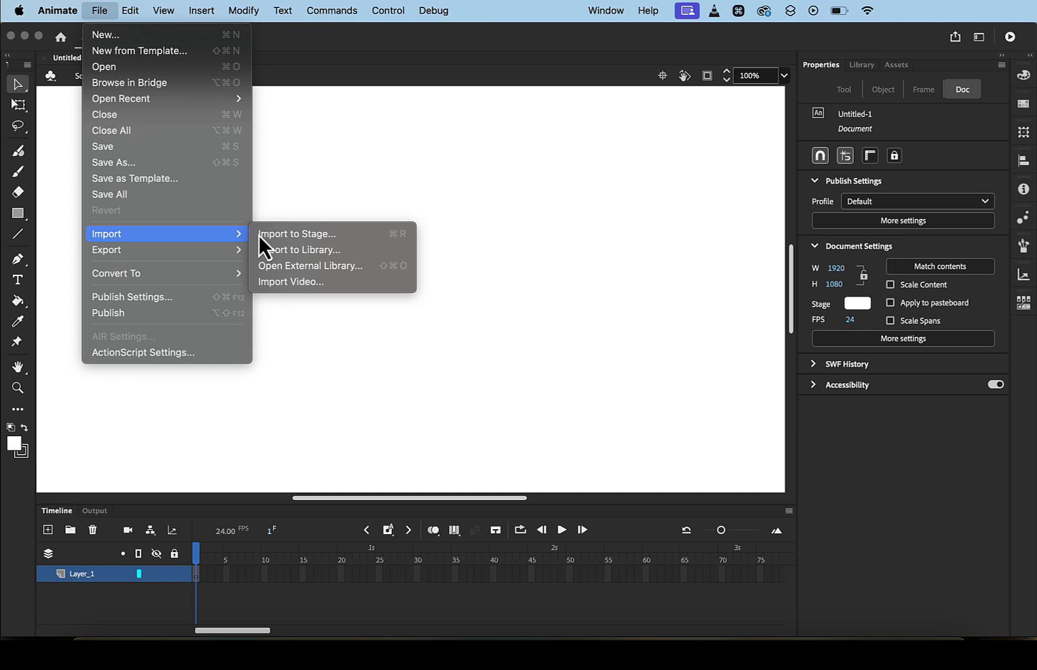
pyautogui.click(292, 233)
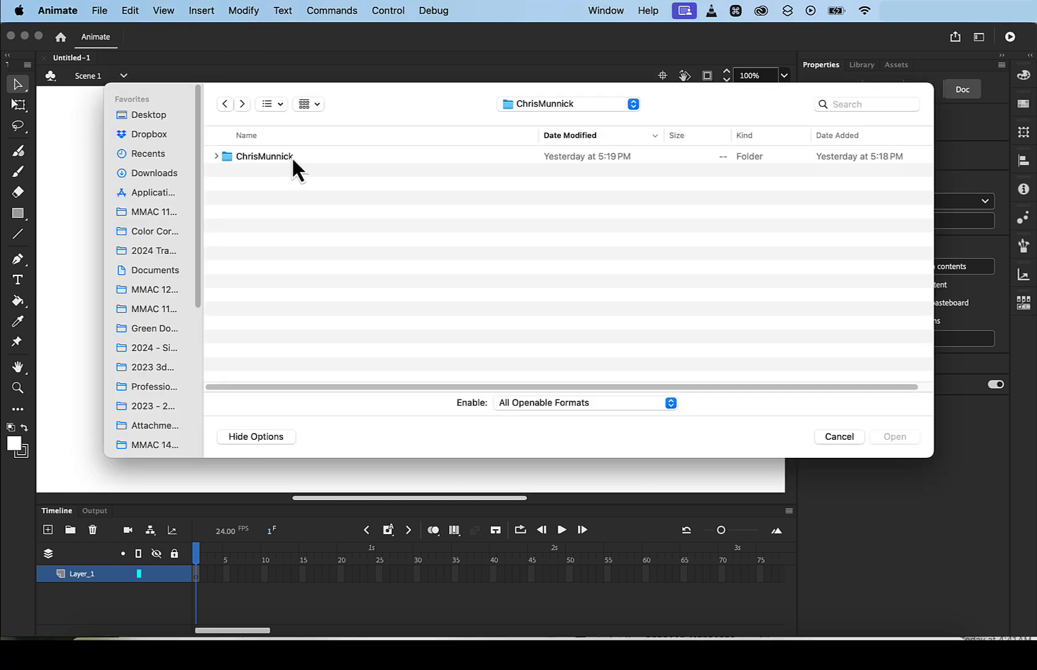
pyautogui.doubleClick(224, 154)
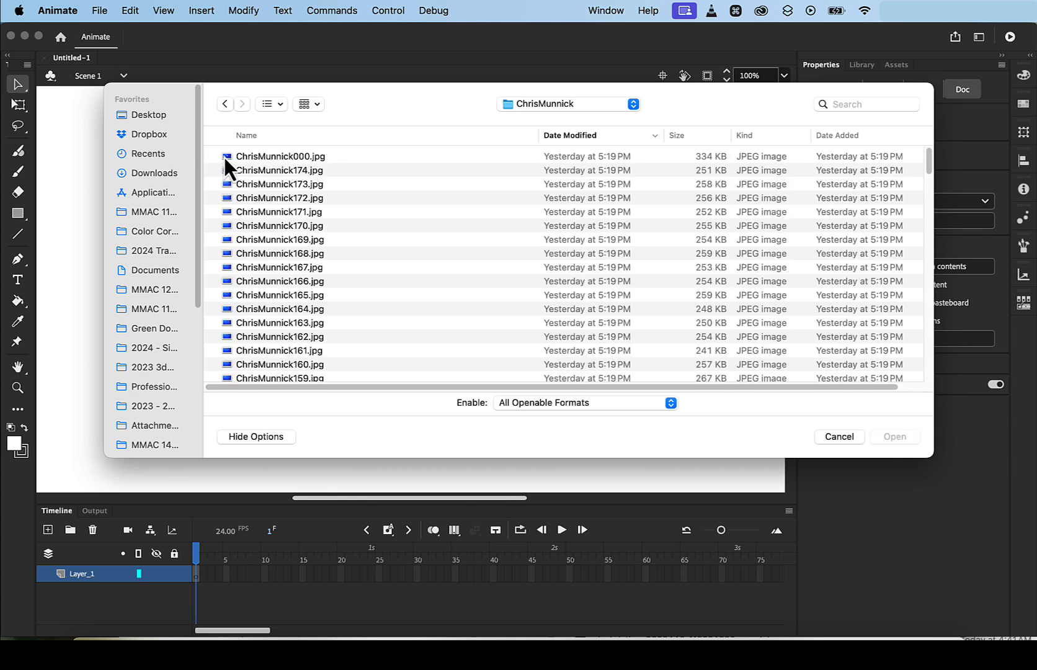
pyautogui.click(304, 161)
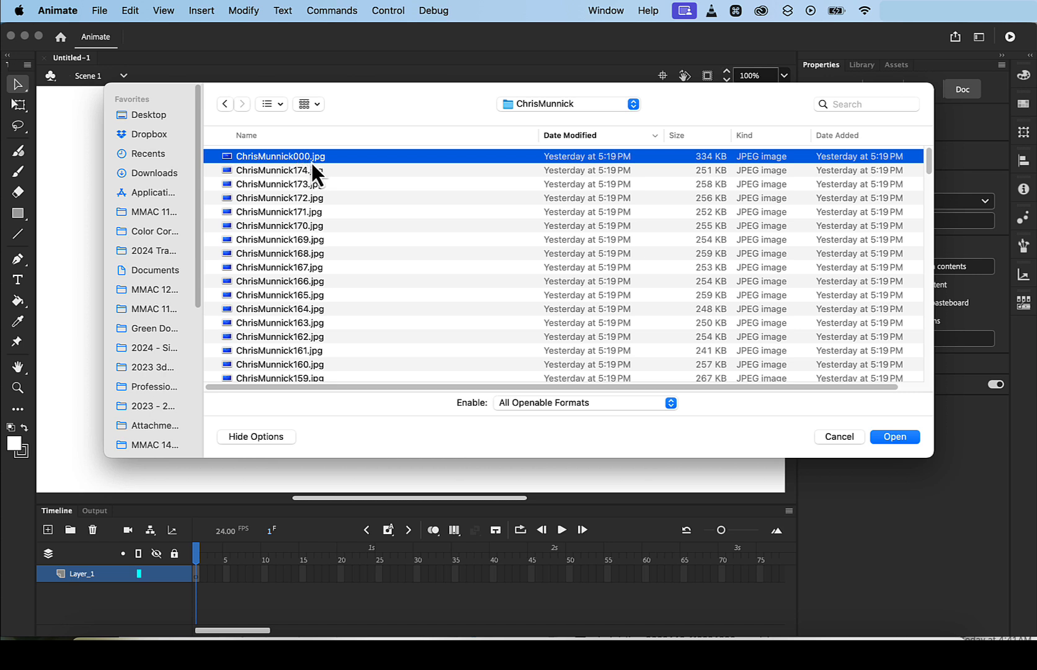
pyautogui.click(894, 436)
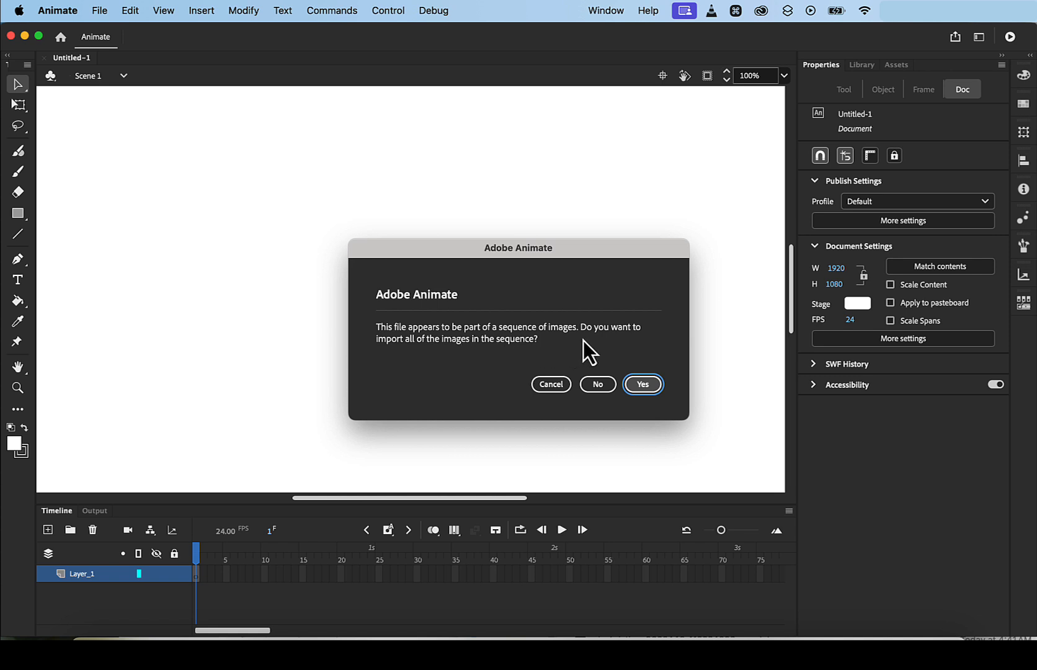
pyautogui.click(646, 384)
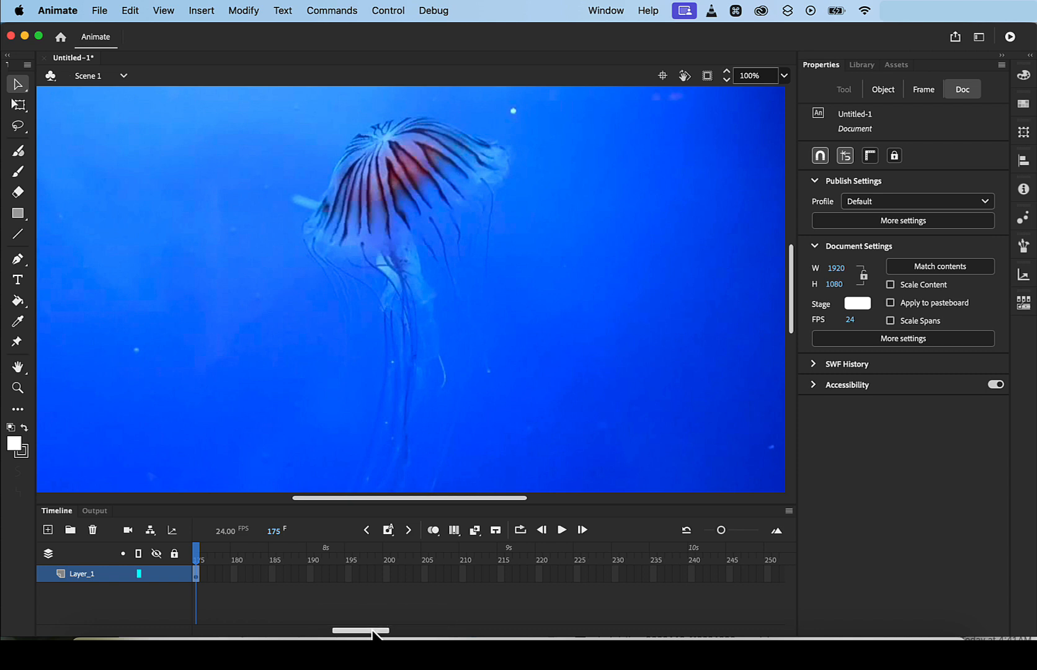
# Step: Select all imported frames on Layer_1 and stretch their span to frame 350 so each image lasts two frames
pyautogui.moveTo(373, 630); pyautogui.dragTo(227, 629)
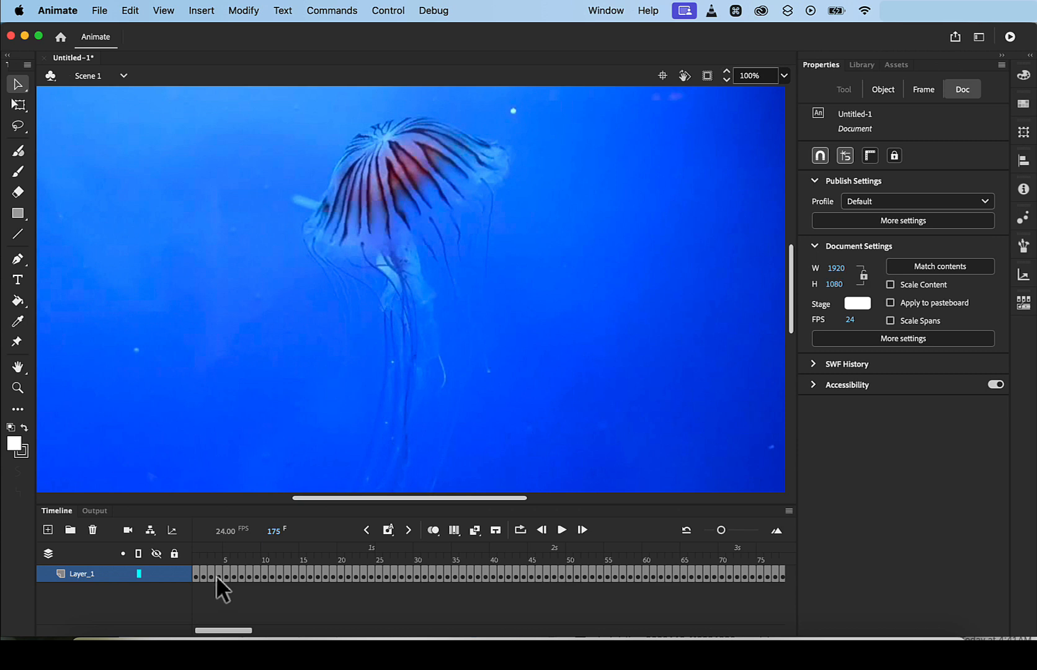
pyautogui.click(196, 573)
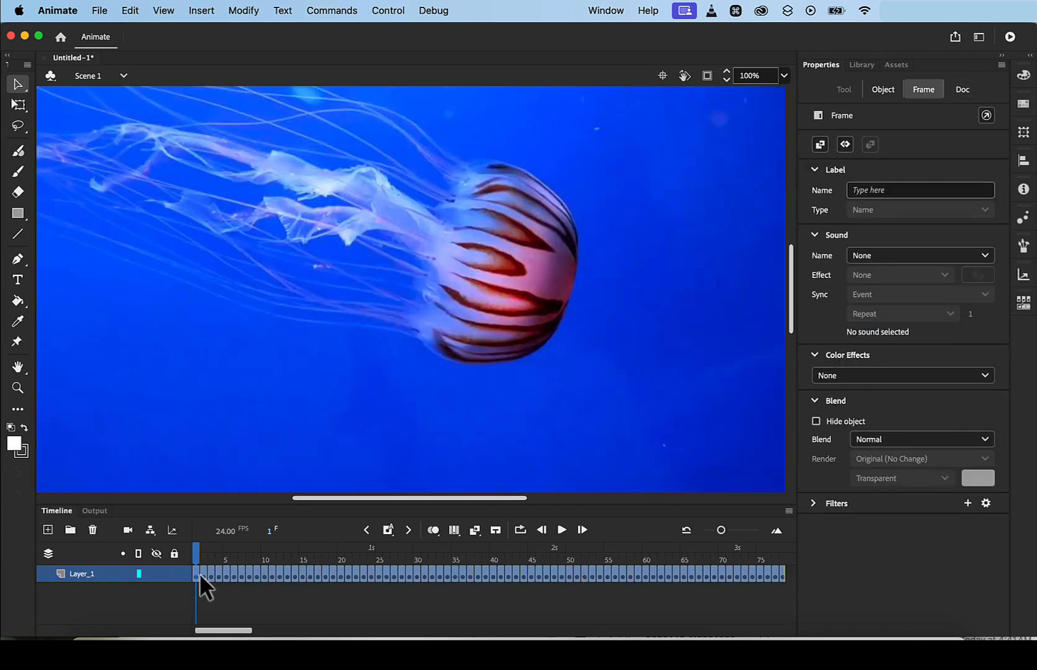
pyautogui.moveTo(222, 631); pyautogui.dragTo(355, 631)
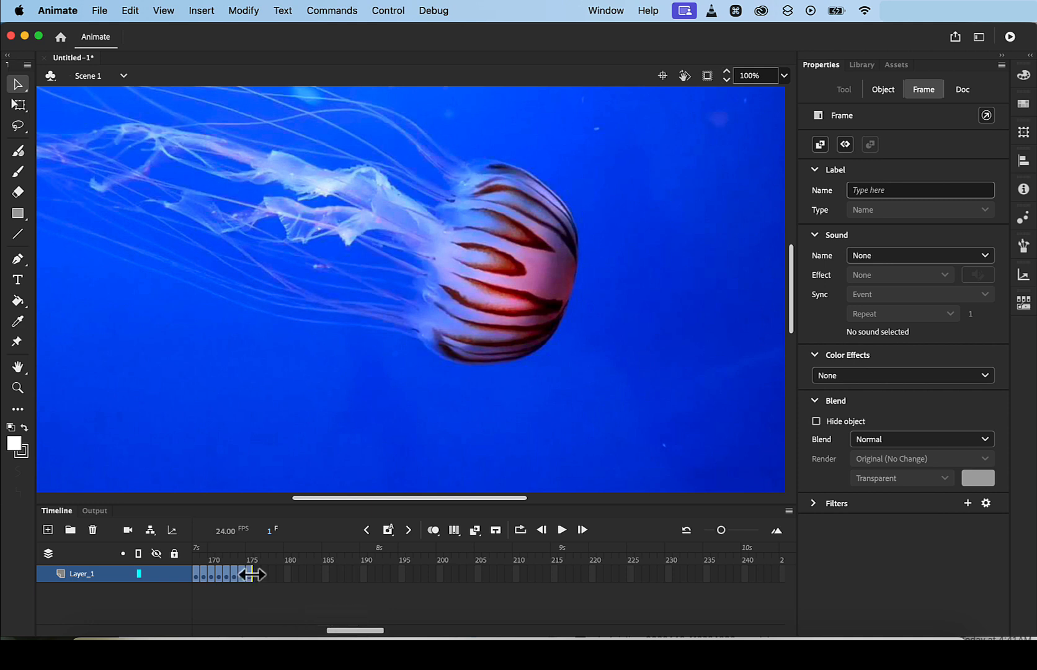
pyautogui.moveTo(253, 573); pyautogui.dragTo(249, 575)
pyautogui.moveTo(253, 576); pyautogui.dragTo(709, 577)
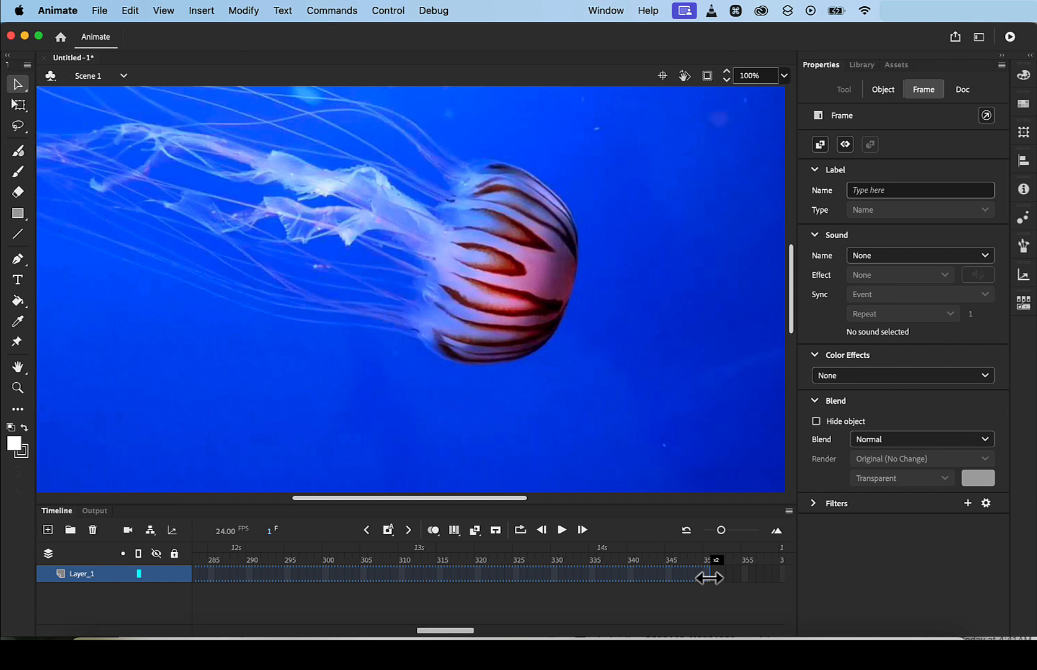
pyautogui.moveTo(709, 578); pyautogui.dragTo(708, 575)
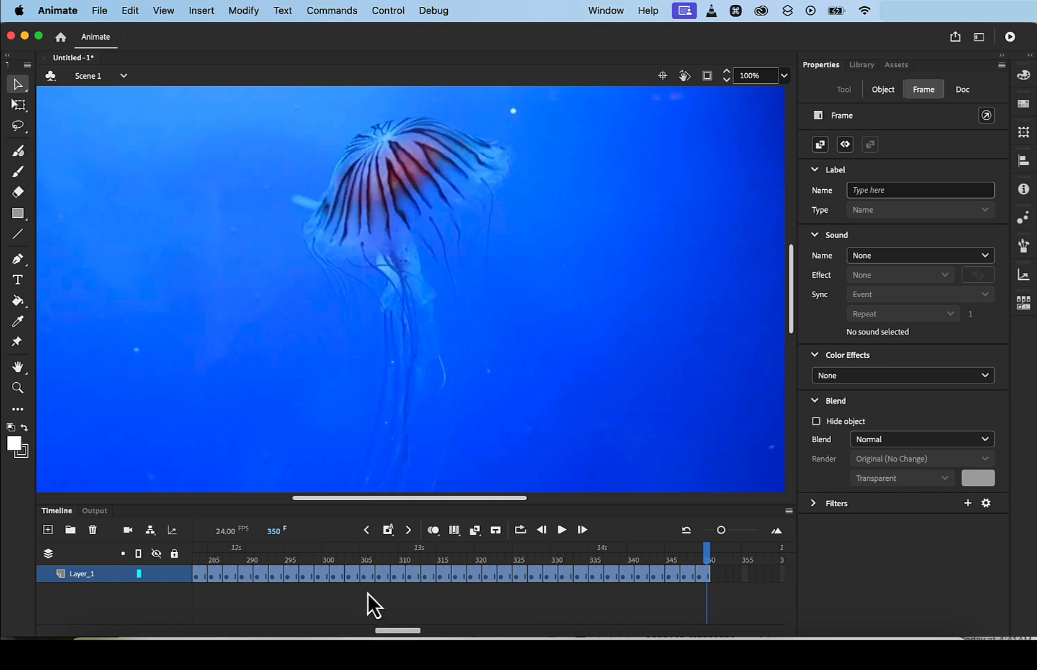
# Step: Rename Layer_1 to Footage and lock it
pyautogui.moveTo(405, 630); pyautogui.dragTo(224, 631)
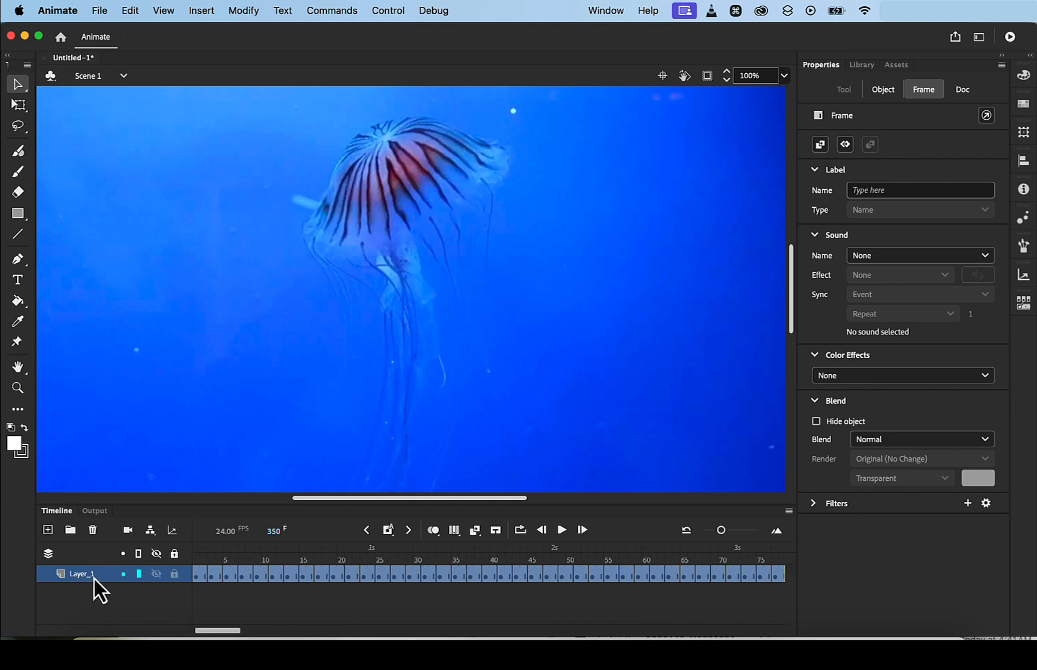
pyautogui.doubleClick(95, 578)
pyautogui.write('Footage')
pyautogui.click(174, 574)
# Step: Add a layer above Footage, convert its whole span to frame-by-frame animation keyframed every other frame, and return to frame 1
pyautogui.click(48, 530)
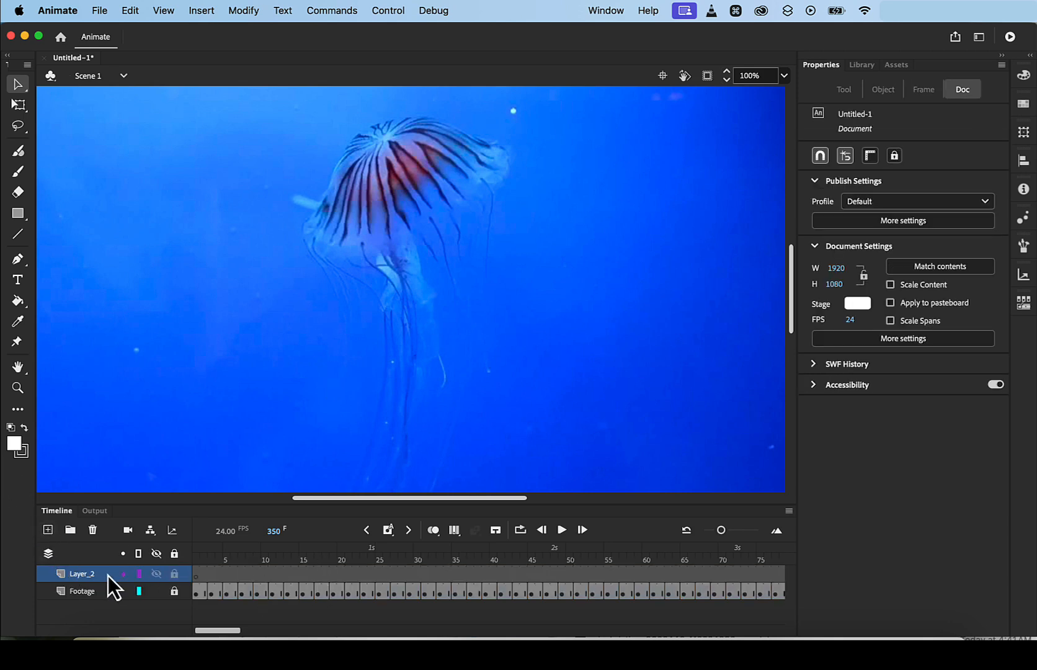
pyautogui.click(255, 575)
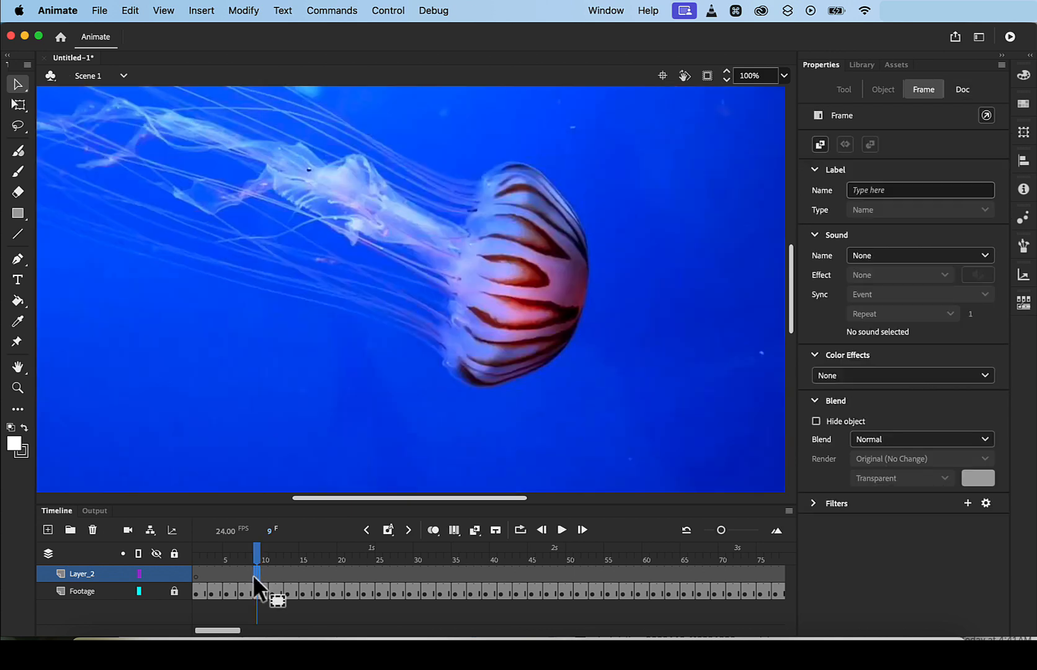
pyautogui.doubleClick(253, 573)
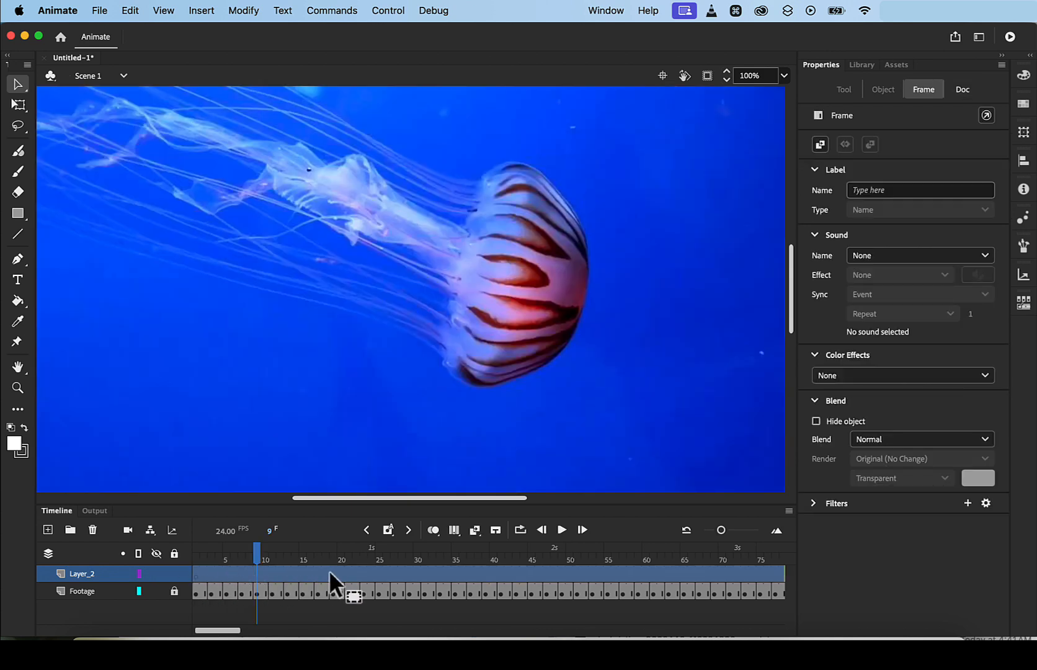
pyautogui.rightClick(297, 570)
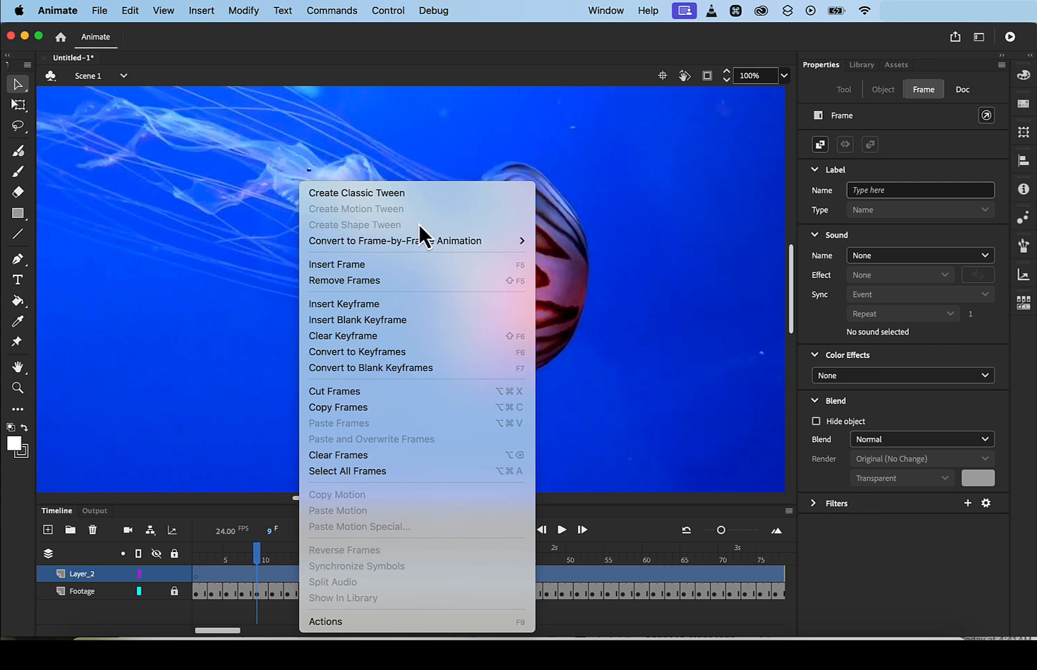
pyautogui.moveTo(426, 243)
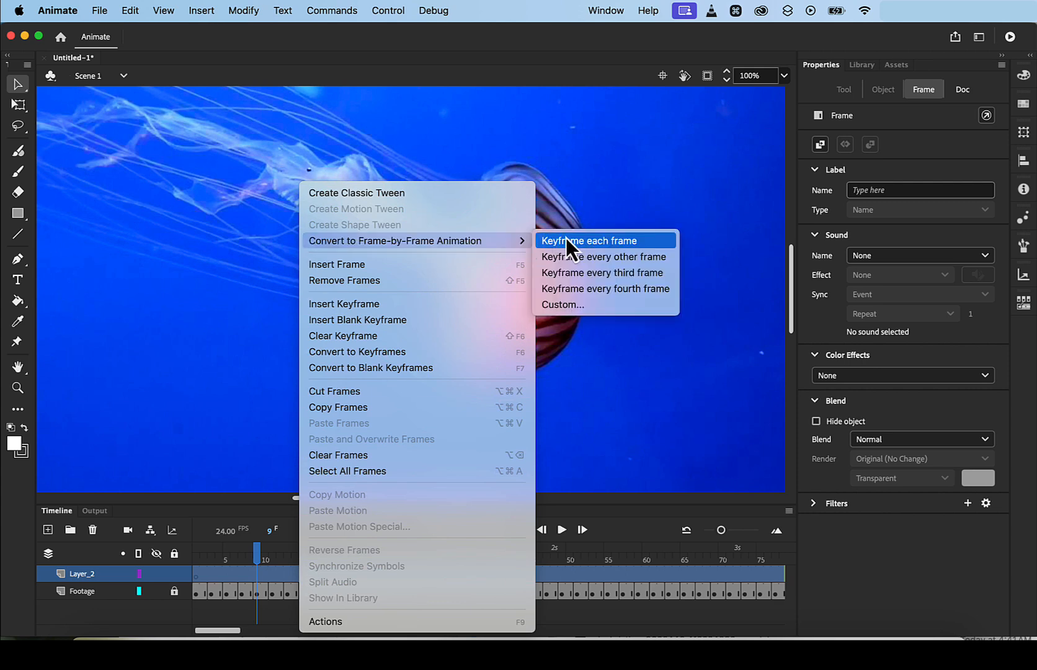
pyautogui.click(571, 258)
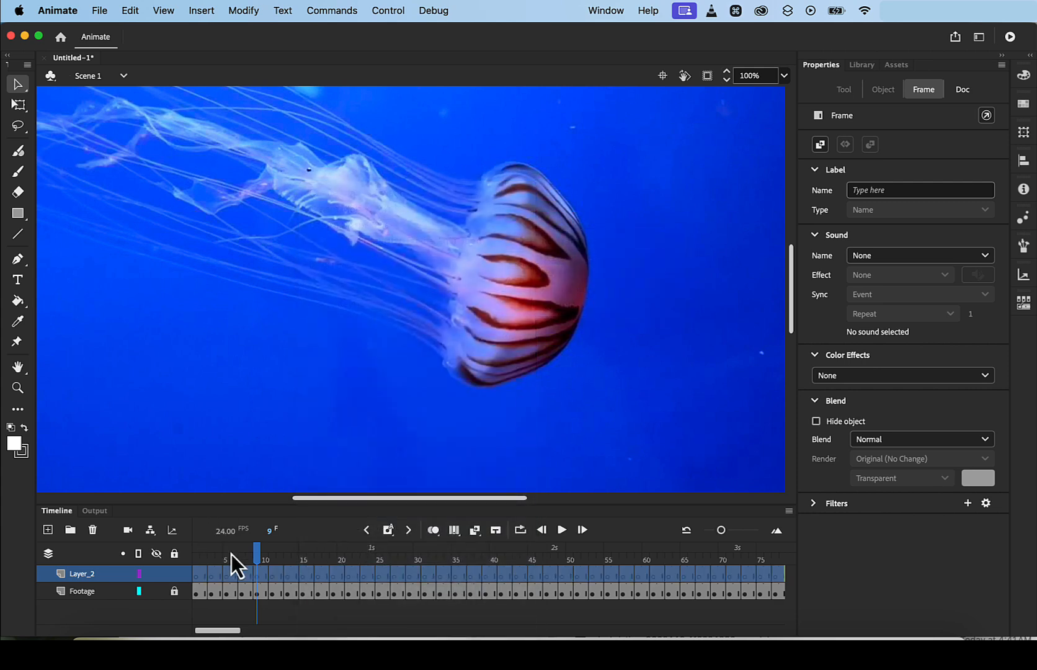
pyautogui.click(197, 576)
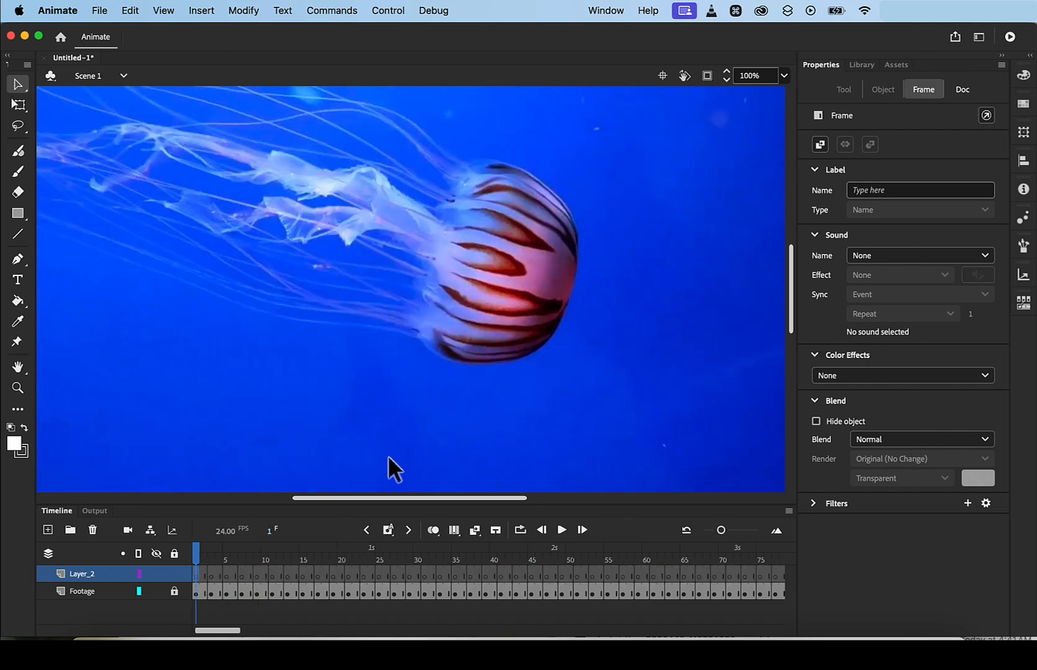